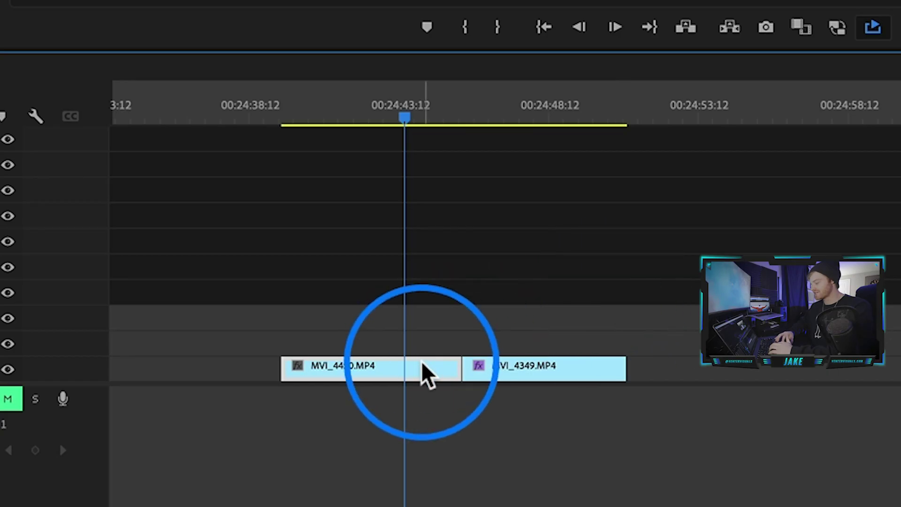
Step: Move clip MVI_4450 up onto the track above MVI_4349
drag(432, 375, 429, 345)
Step: Place MVI_4450 on V2 and extend MVI_4349 earlier to run under it near 00:24:43:21
click(455, 112)
drag(458, 109, 417, 124)
drag(512, 324, 507, 324)
click(539, 454)
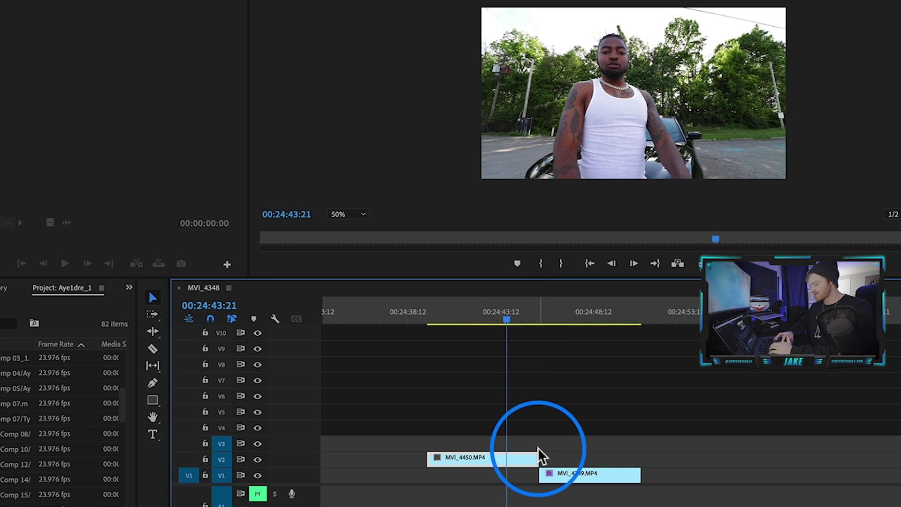
click(584, 472)
drag(528, 473, 503, 476)
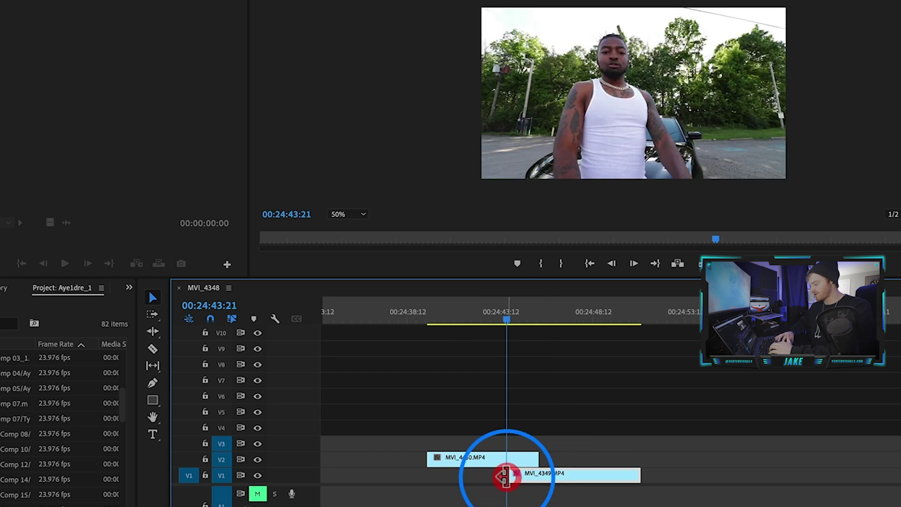
key(=)
key(=)
Step: Nest the right piece of MVI_4450 as Nested Sequence 38
click(544, 456)
mouse_move(539, 324)
mouse_down()
mouse_move(514, 319)
mouse_move(569, 319)
mouse_move(579, 322)
mouse_move(526, 324)
mouse_move(589, 332)
mouse_move(526, 332)
mouse_move(538, 328)
mouse_up()
click(488, 457)
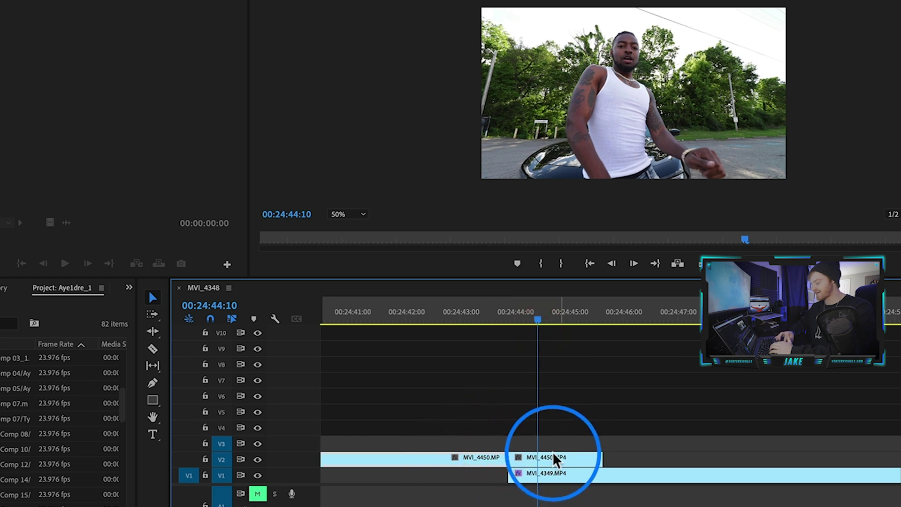
right_click(584, 460)
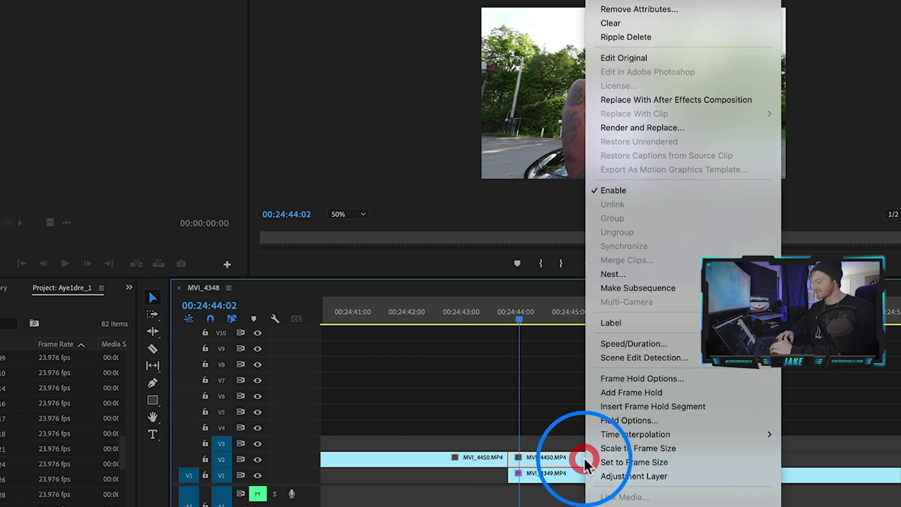
click(621, 275)
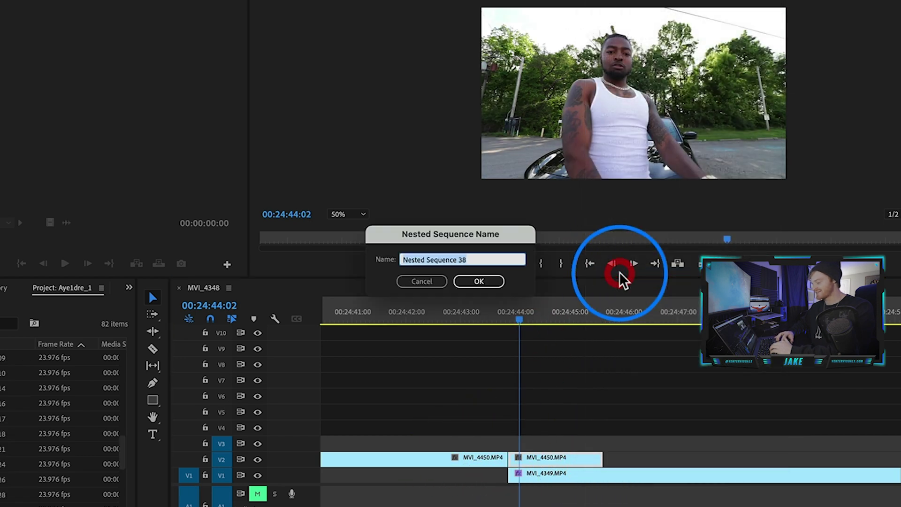
click(489, 282)
click(479, 282)
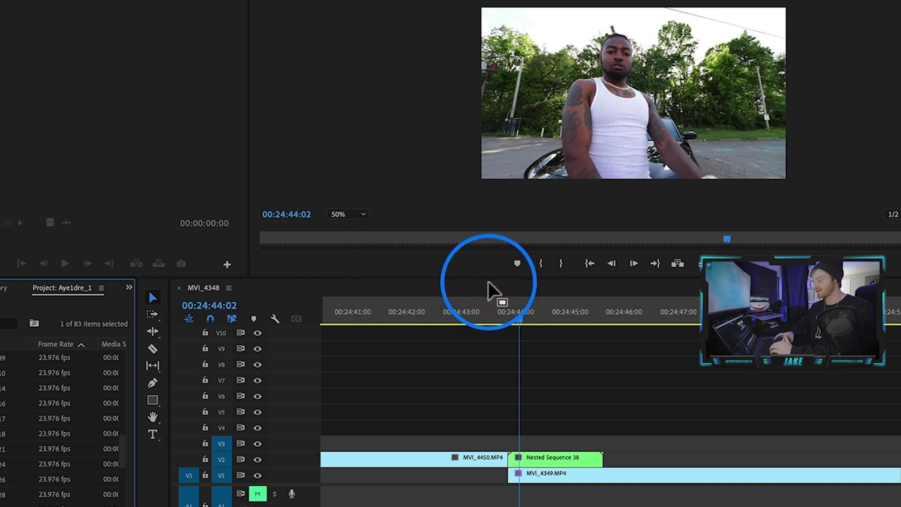
Step: Replace Nested Sequence 38 with a linked After Effects composition
click(553, 460)
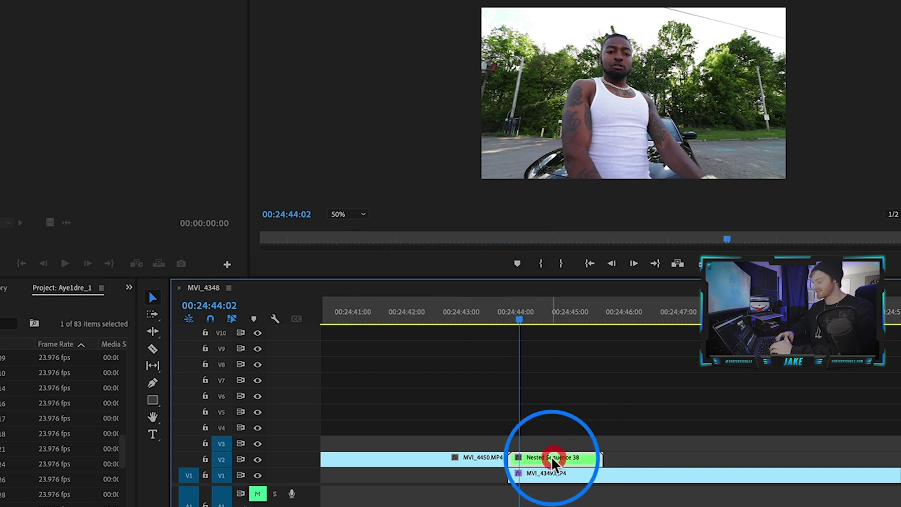
right_click(554, 461)
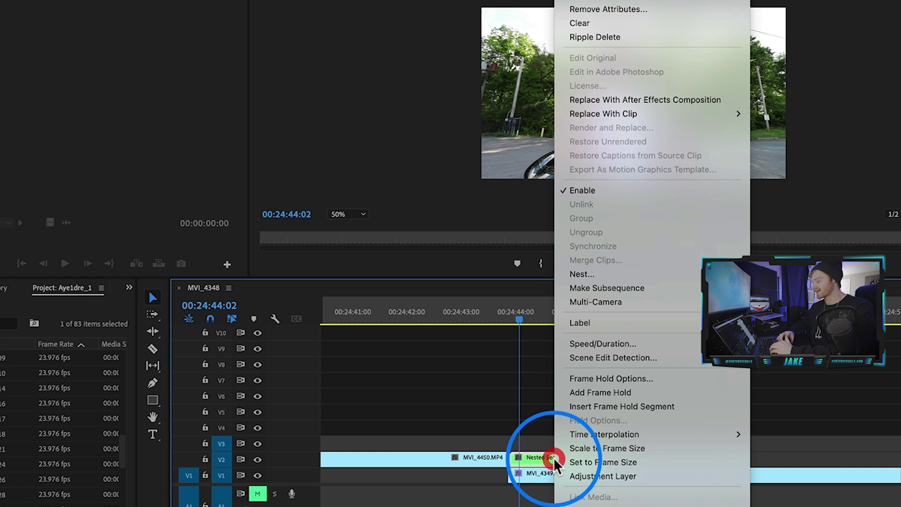
click(652, 100)
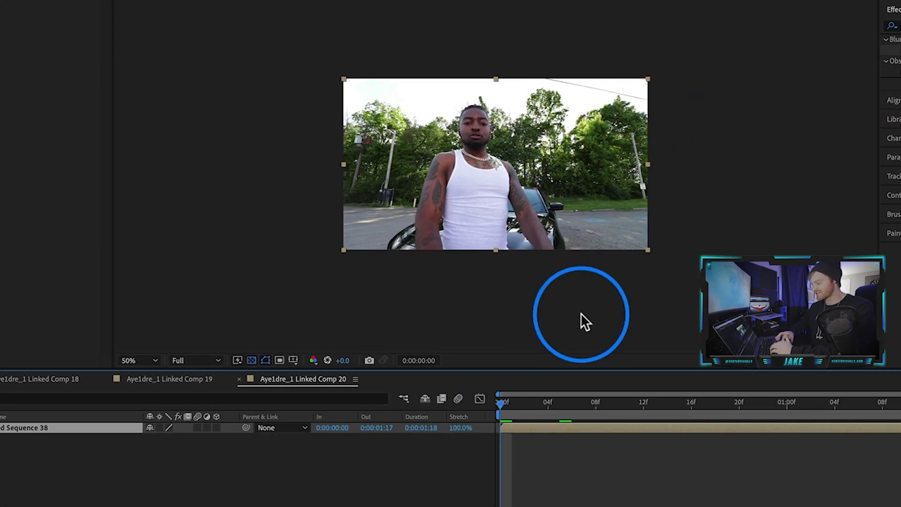
Step: Duplicate the Nested Sequence 38 layer and select the top copy
drag(503, 406, 546, 406)
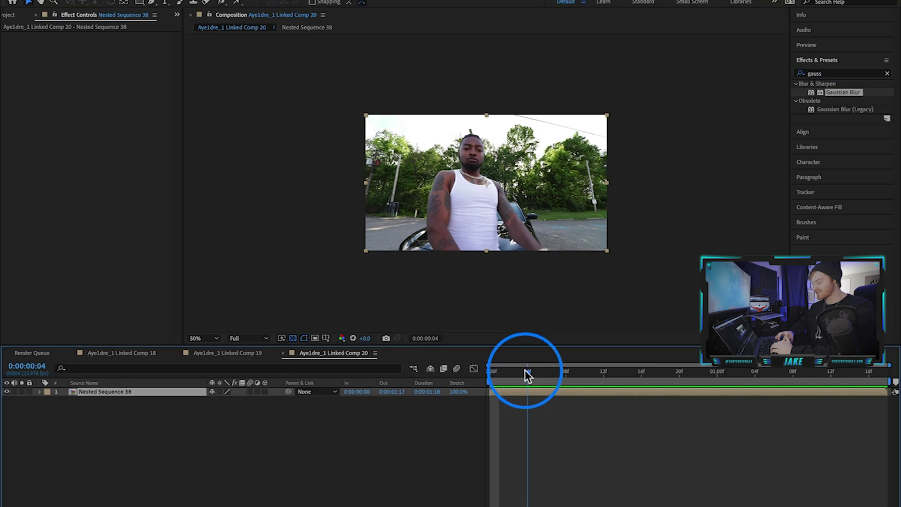
click(153, 388)
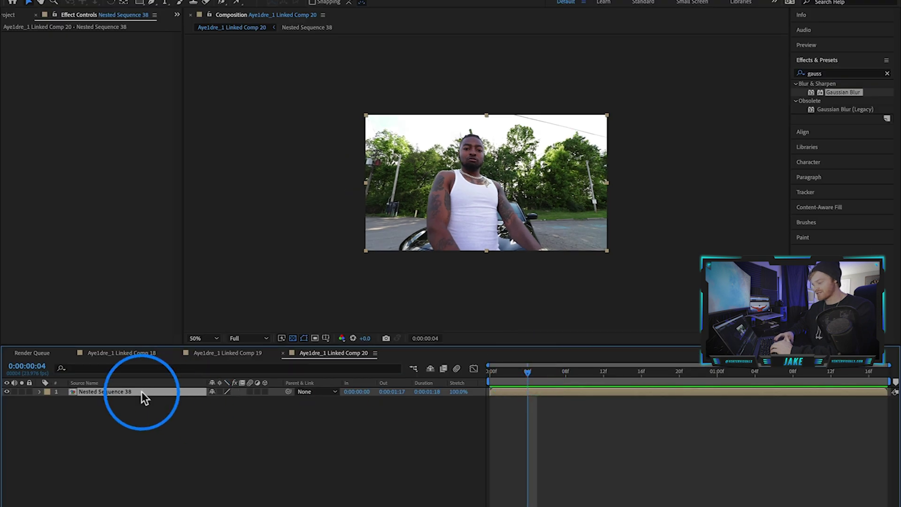
key(ctrl+d)
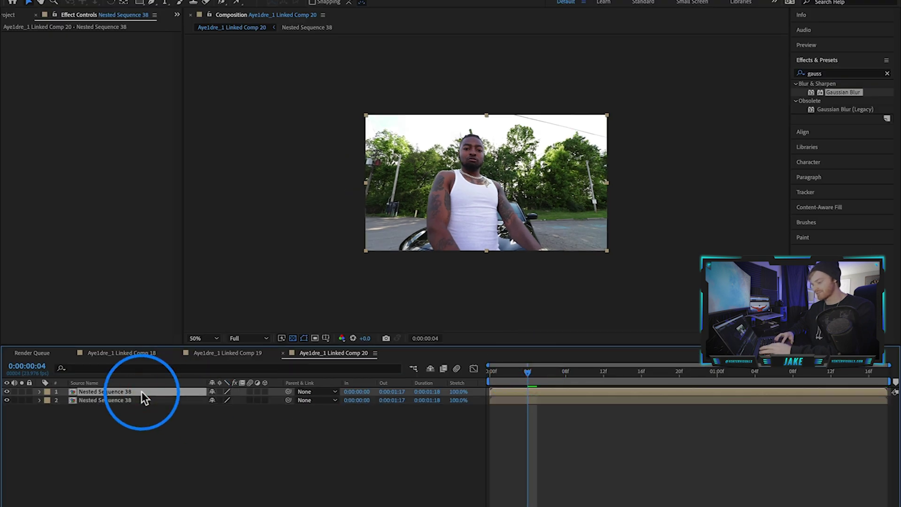
click(165, 393)
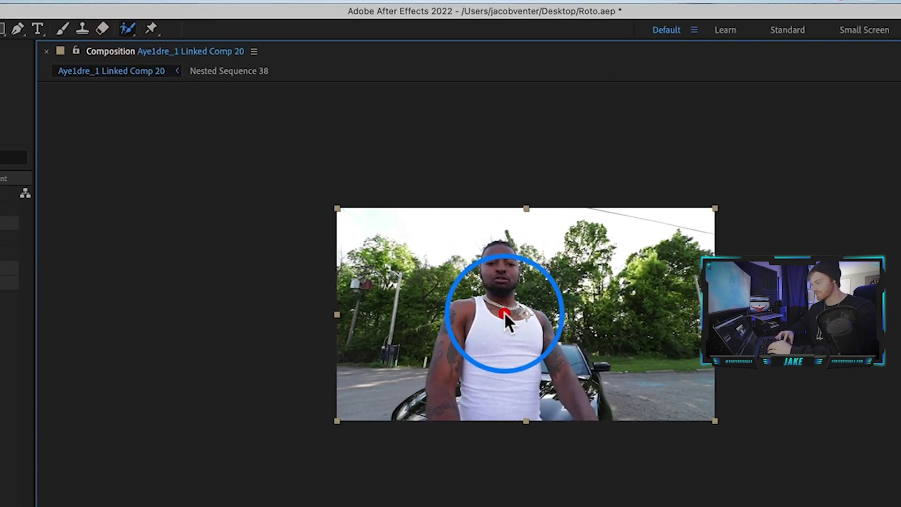
Step: Roto Brush the man's body and both arms on the top layer
double_click(503, 322)
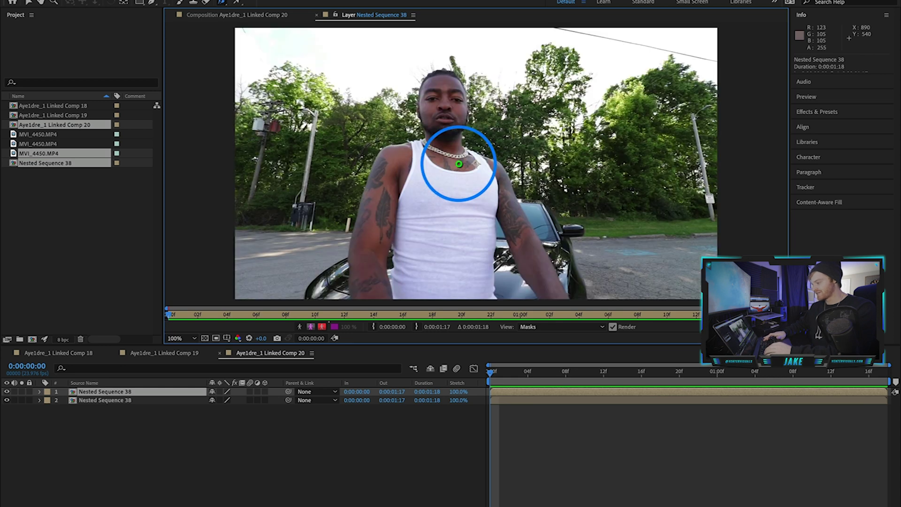
mouse_move(442, 91)
mouse_down()
mouse_move(427, 218)
mouse_move(431, 284)
mouse_up()
mouse_move(421, 148)
mouse_down()
mouse_move(397, 167)
mouse_move(381, 199)
mouse_move(376, 286)
mouse_up()
mouse_move(471, 155)
mouse_down()
mouse_move(535, 255)
mouse_move(544, 235)
mouse_move(562, 259)
mouse_up()
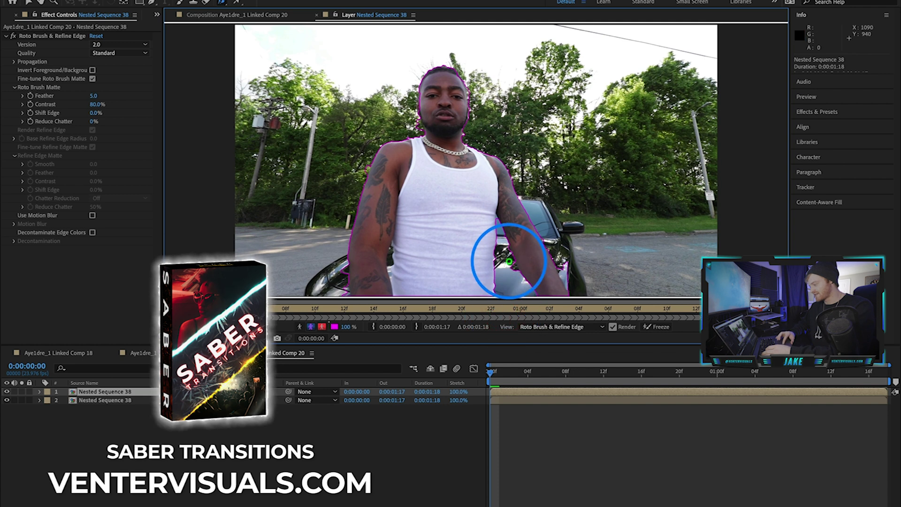
Step: Subtract background near the forearm, jaw and inner arm from the matte
drag(514, 246, 524, 284)
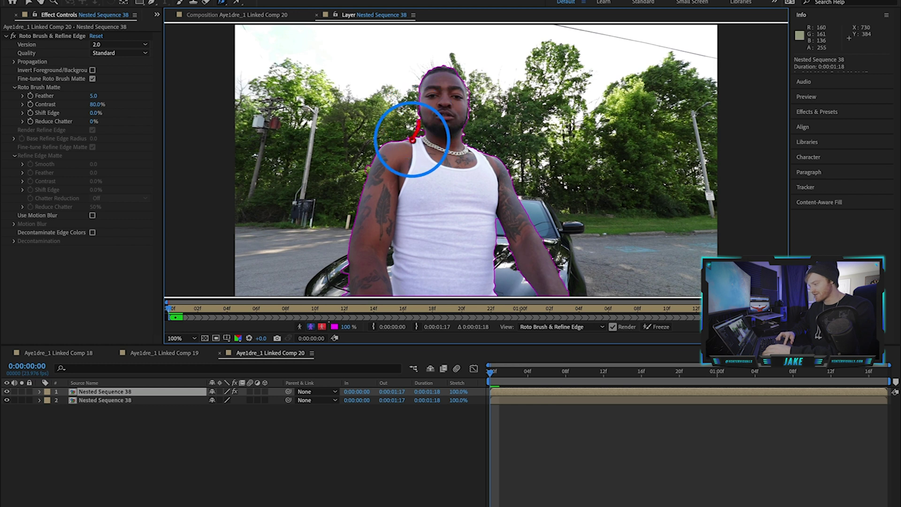
drag(420, 130, 430, 136)
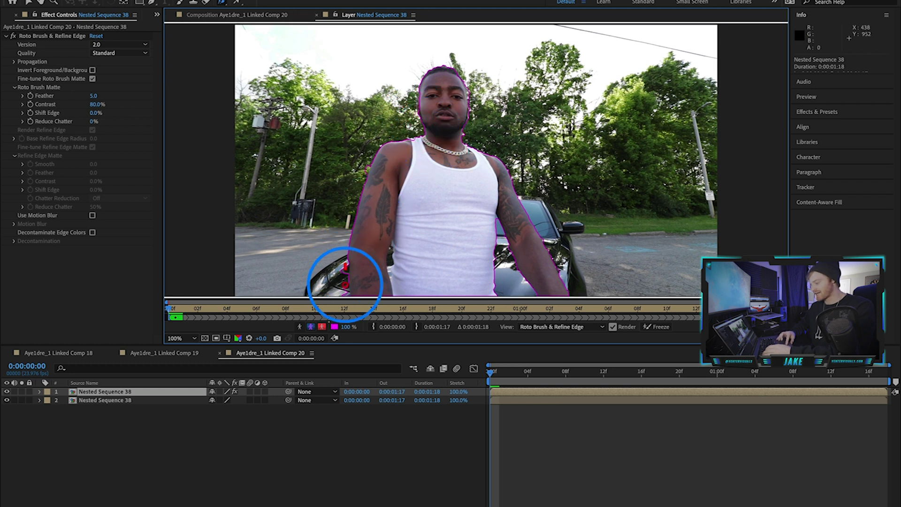
drag(391, 255, 394, 249)
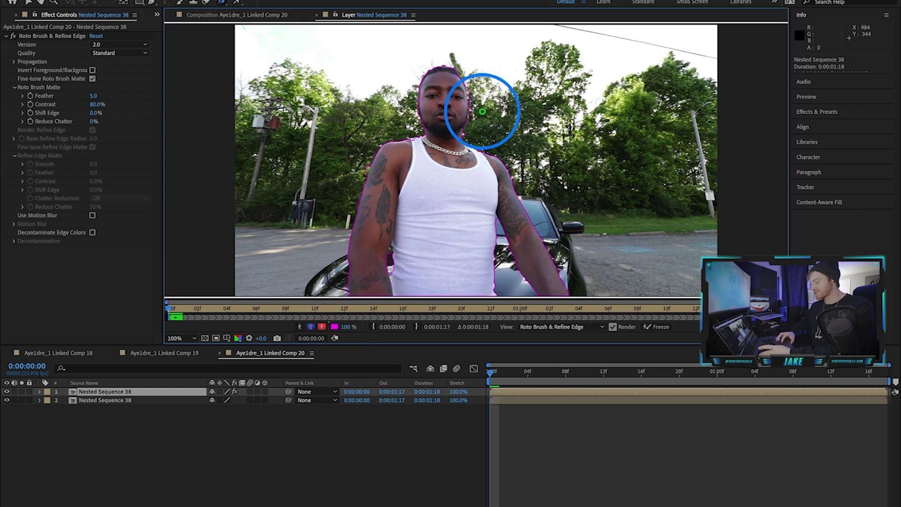
Step: Propagate the matte six frames forward and remove background near the hand
key(Page_Down)
key(Page_Down)
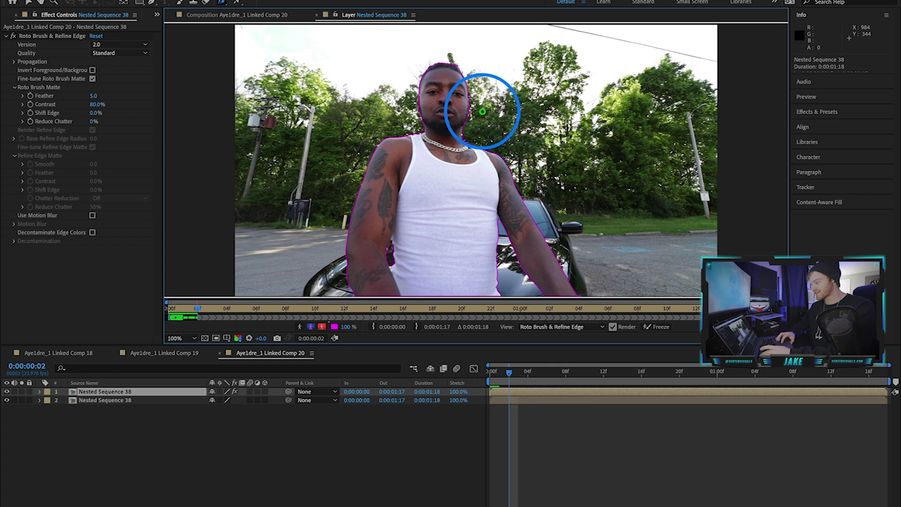
key(Page_Down)
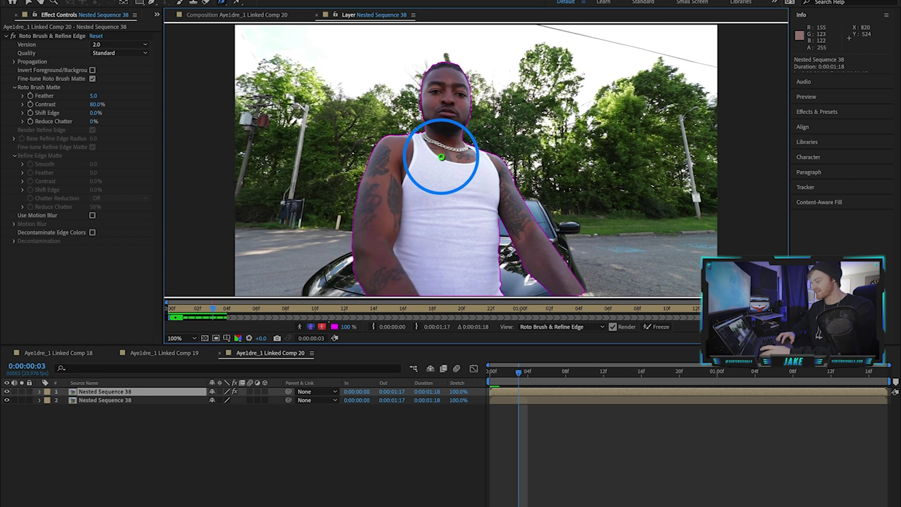
key(Page_Down)
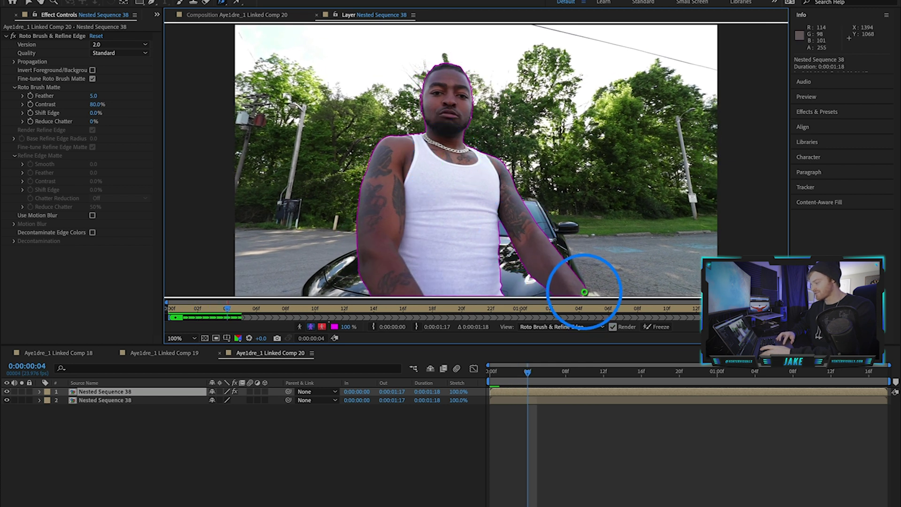
key(Page_Down)
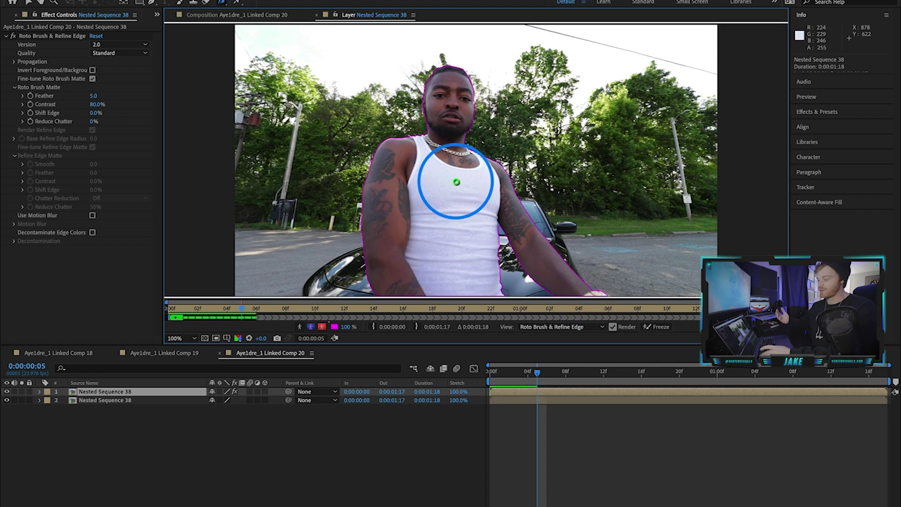
key(Page_Down)
key(Page_Down)
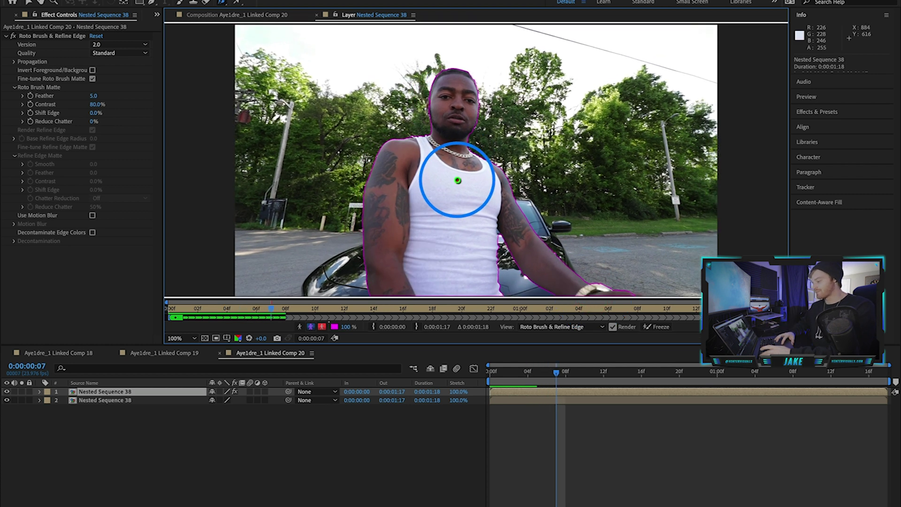
key(Page_Down)
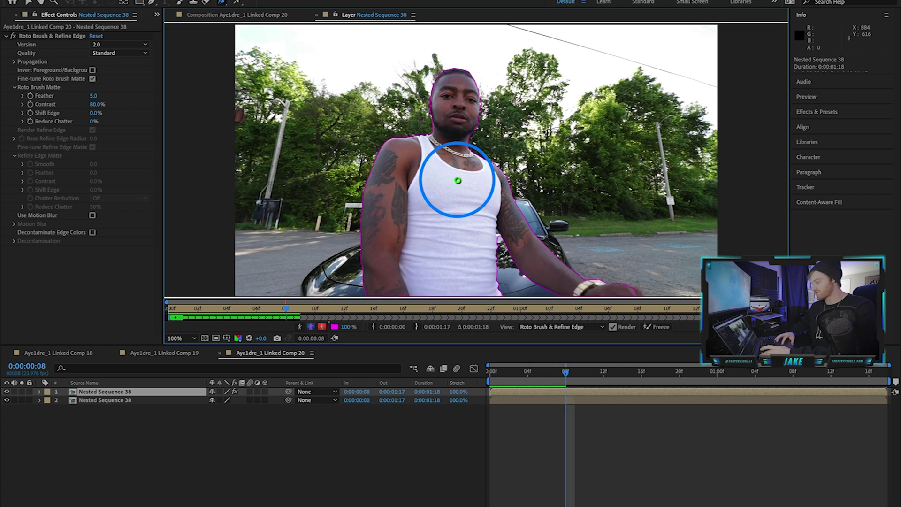
drag(649, 296, 638, 292)
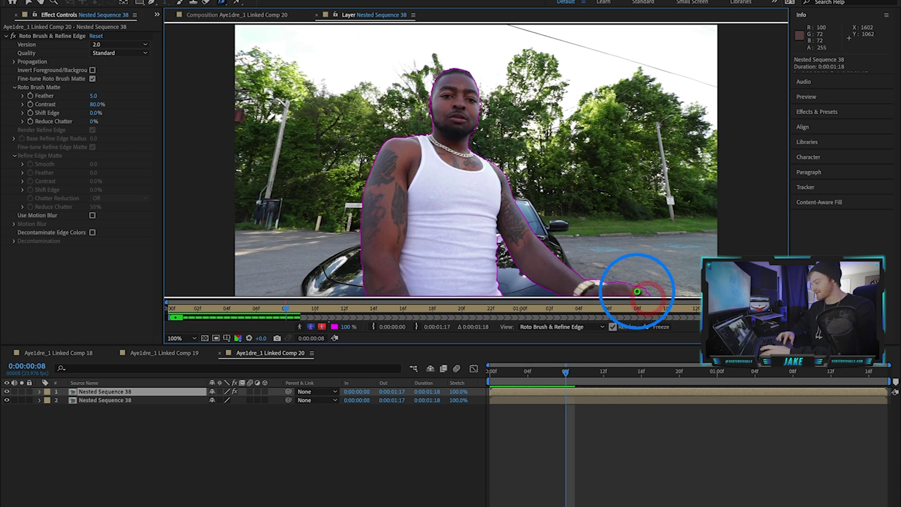
Step: Advance three more frames and add the missed hand, waist and left hip
key(Page_Down)
key(Page_Down)
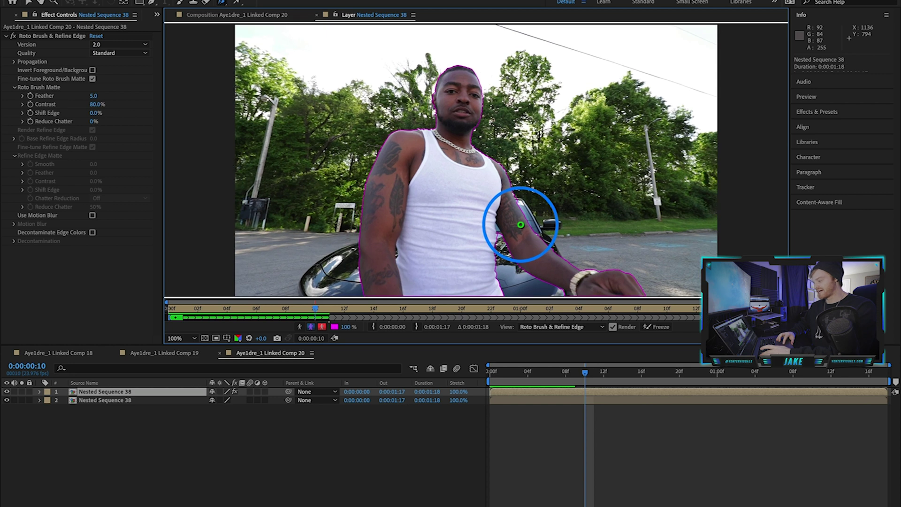
key(Page_Down)
key(Page_Down)
key(Page_Down)
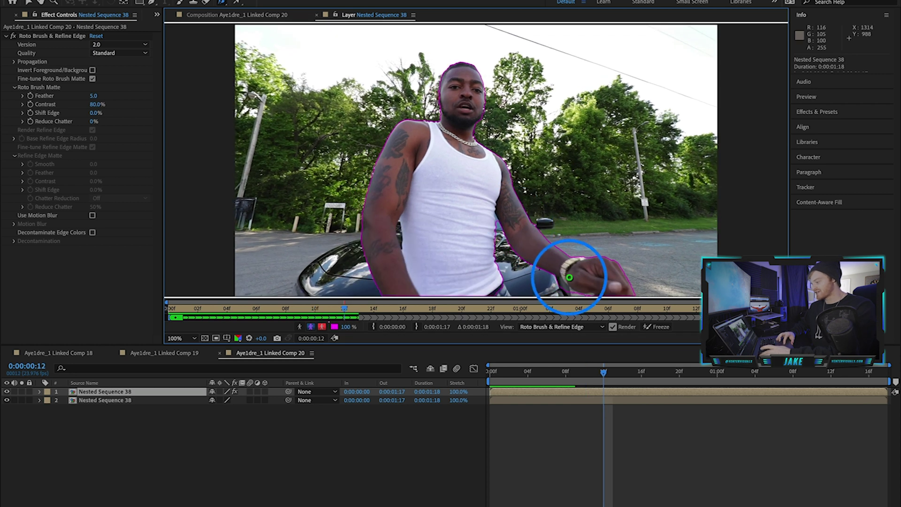
key(Page_Down)
key(Page_Down)
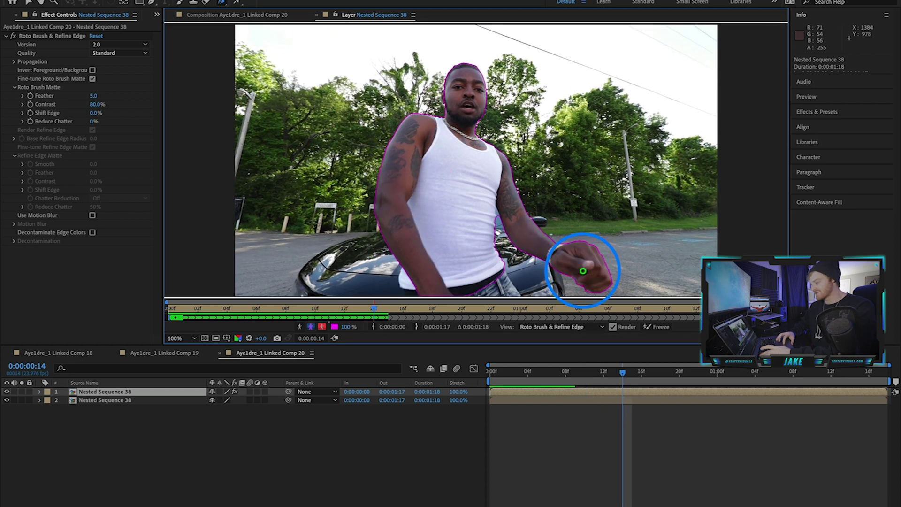
drag(510, 291, 511, 292)
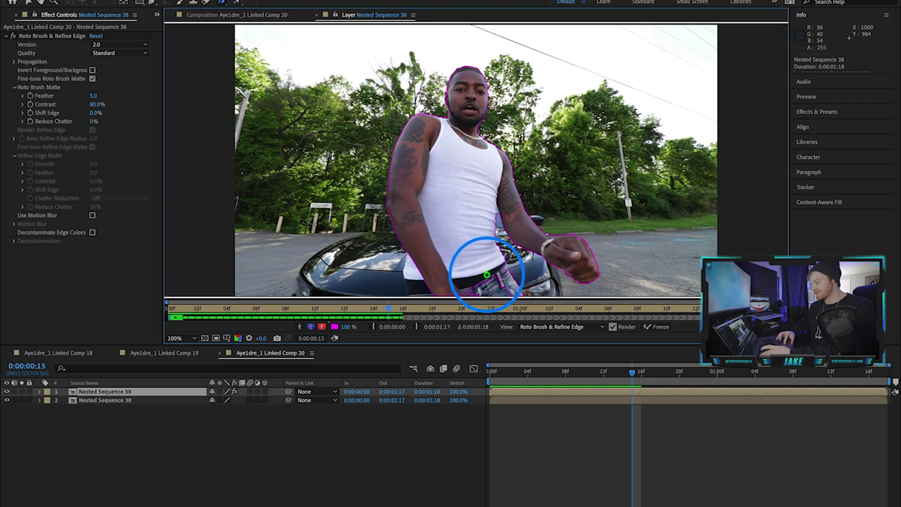
drag(451, 292, 436, 291)
mouse_move(412, 262)
mouse_down()
mouse_move(416, 304)
mouse_move(395, 282)
mouse_move(396, 311)
mouse_up()
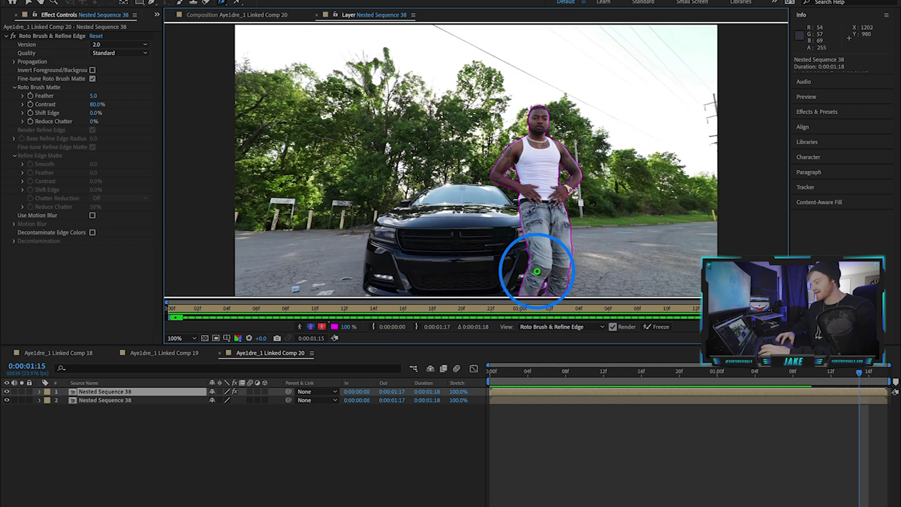
Step: Jump to the last frame and step back to check the matte
key(End)
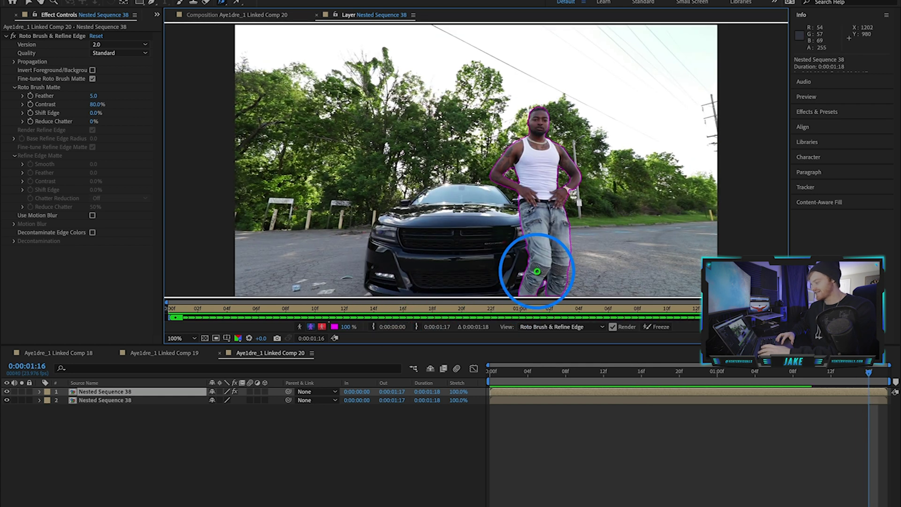
key(Page_Up)
key(Page_Up)
key(Page_Up)
key(Page_Up)
key(Page_Up)
key(Page_Up)
key(Page_Up)
key(Page_Up)
key(Page_Up)
key(Page_Up)
key(Page_Up)
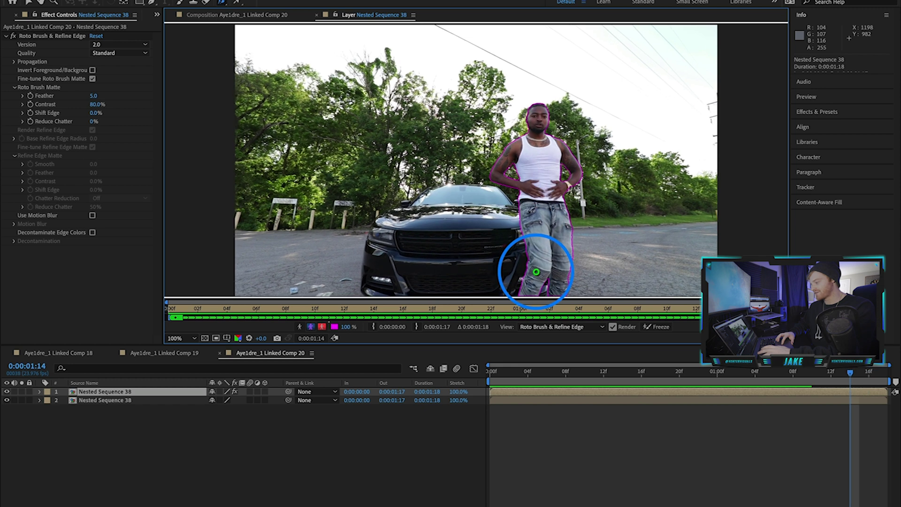
key(Page_Up)
key(Page_Up)
key(Page_Up)
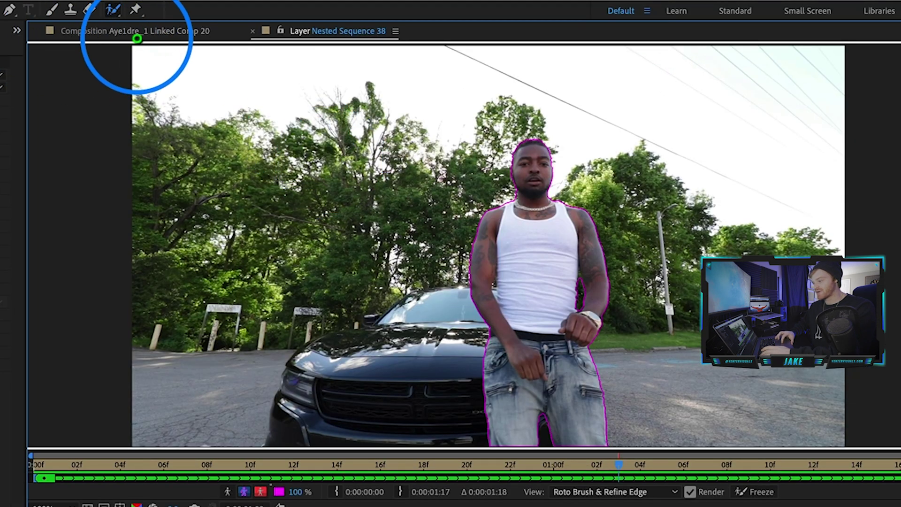
Step: Hide layer 2 to inspect the man's cutout across frames, then show it again
click(134, 31)
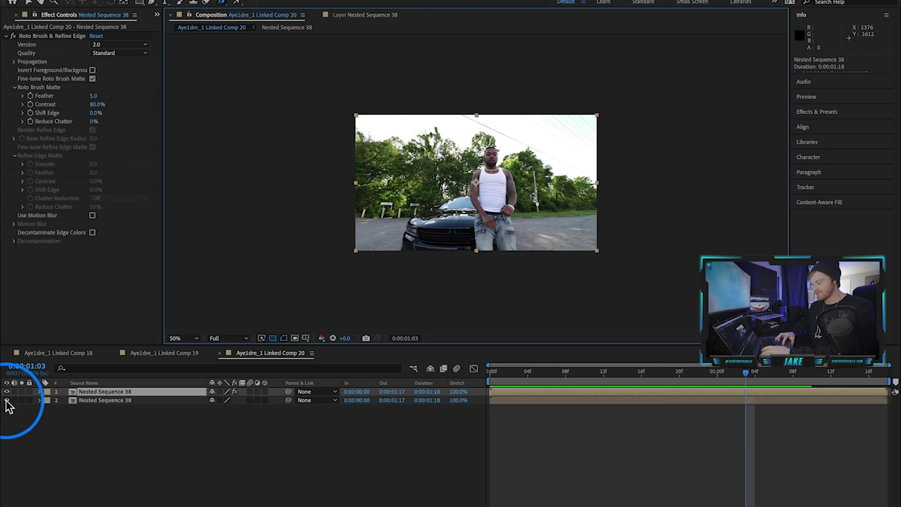
click(6, 400)
click(513, 373)
drag(513, 373, 557, 359)
click(489, 127)
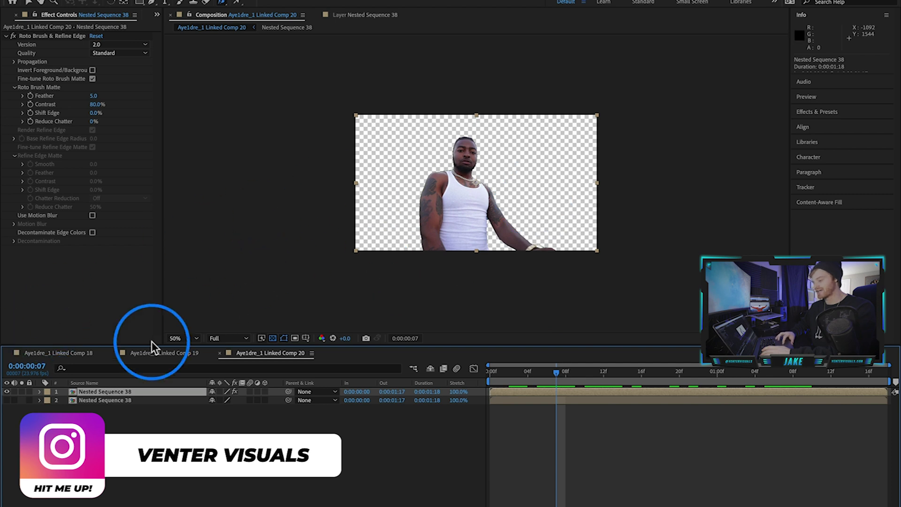
click(7, 399)
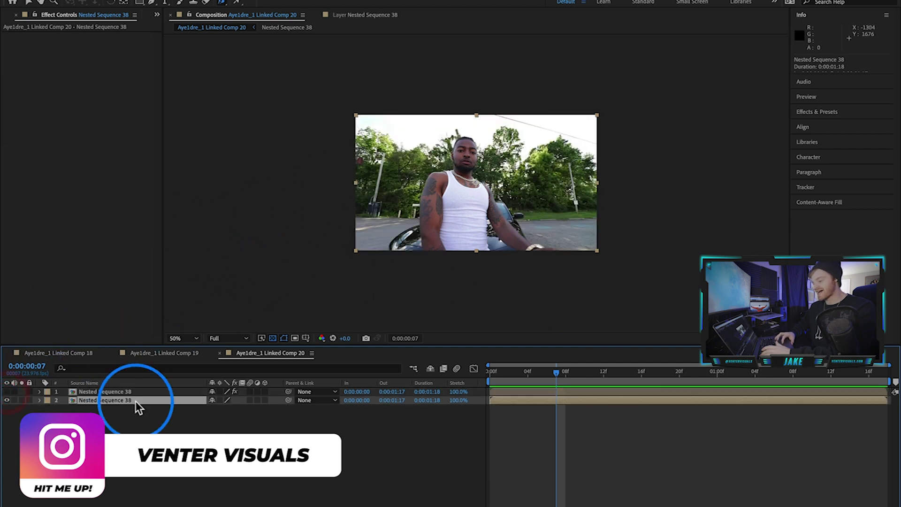
Step: Apply the Offset effect to the bottom Nested Sequence 38 layer
click(821, 111)
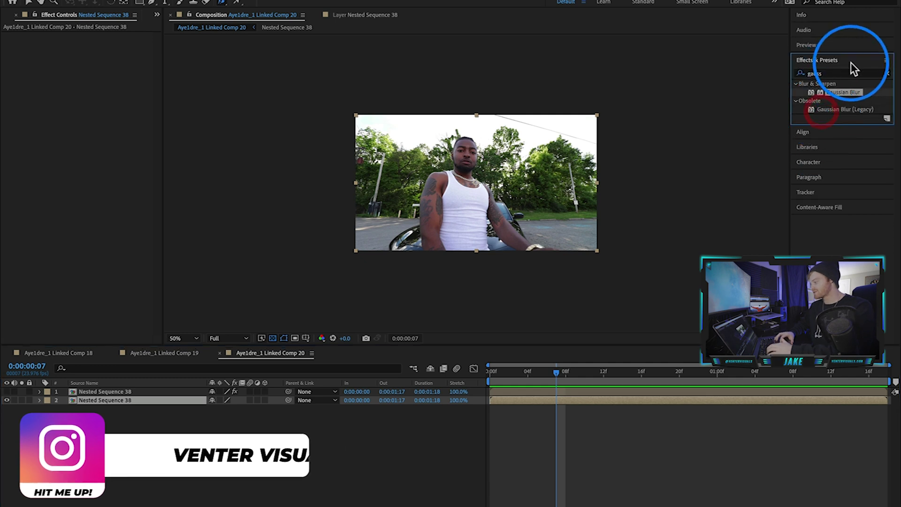
click(880, 77)
click(872, 74)
text(off)
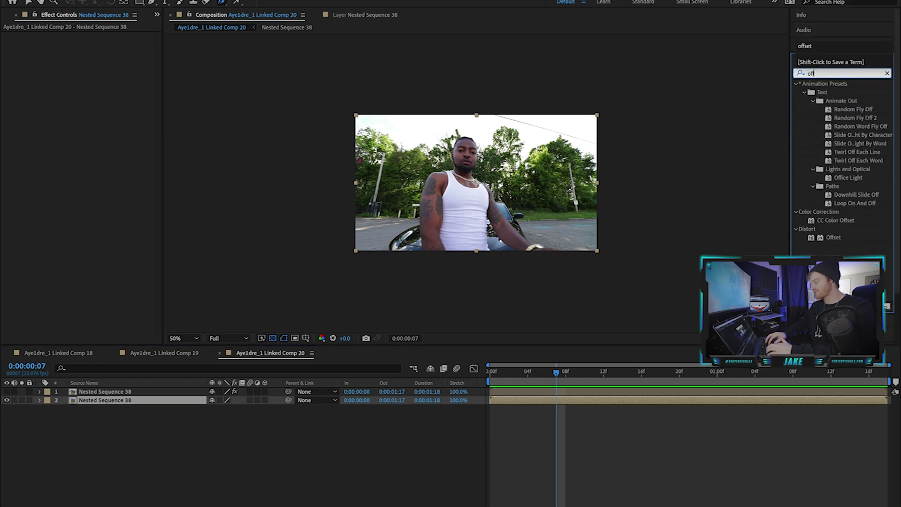
drag(833, 237, 556, 401)
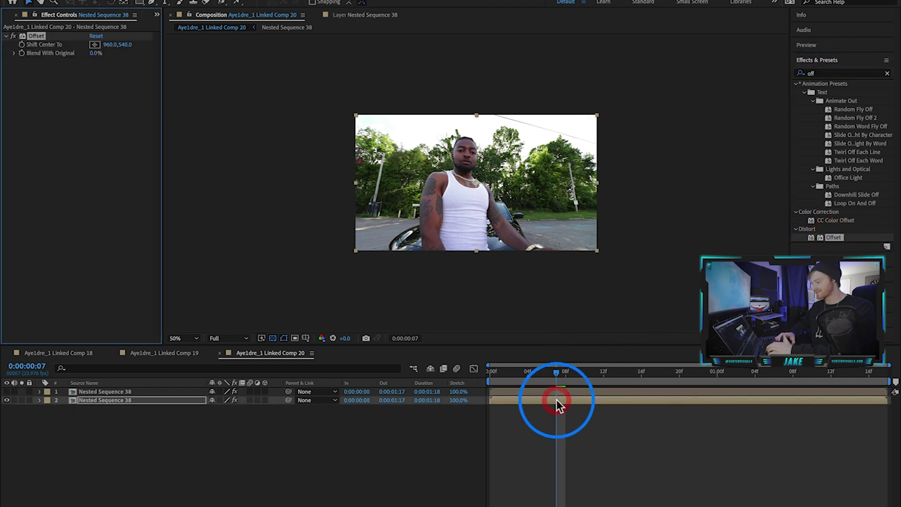
click(537, 373)
Step: Keyframe Shift Center To at 960 on the first frame, sliding to about 1683 at the end
drag(533, 373, 490, 378)
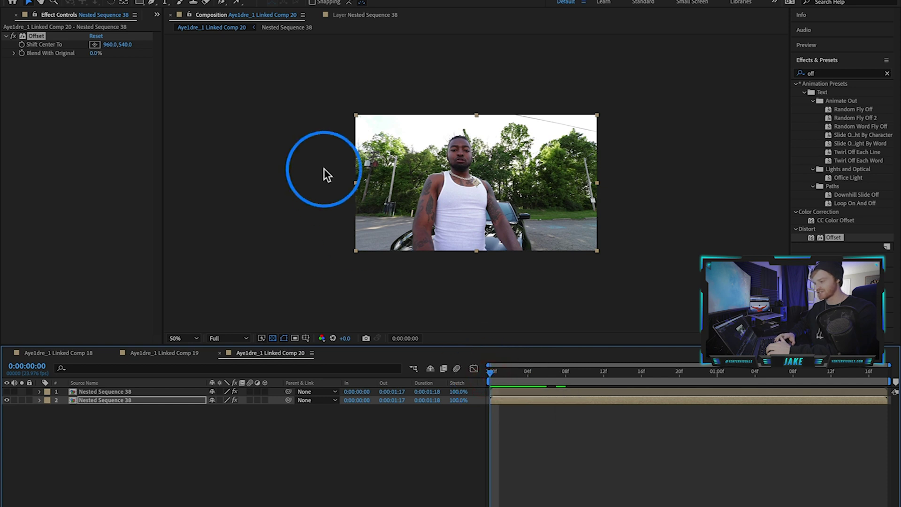
click(22, 45)
drag(557, 373, 888, 386)
drag(112, 44, 450, 55)
Step: Raise the ending Shift Center To value to 6720 and preview the background slide
drag(103, 44, 740, 76)
drag(110, 47, 284, 51)
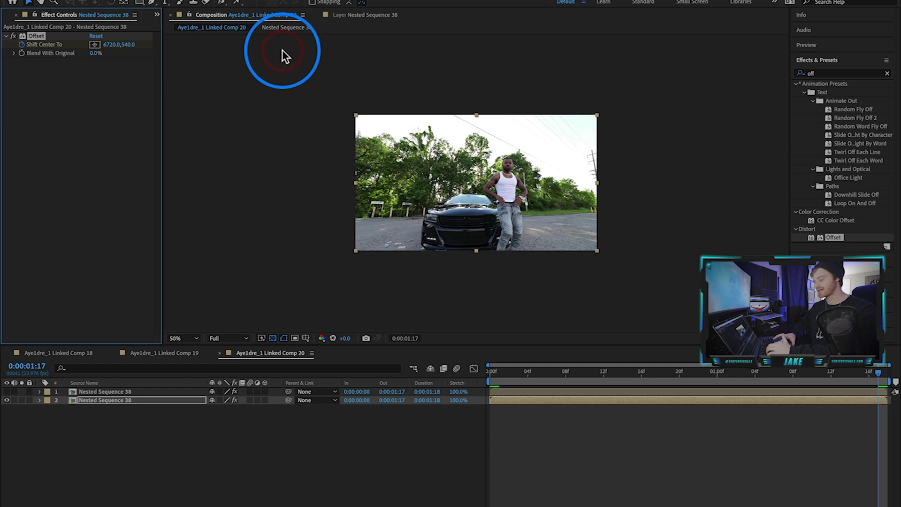
click(114, 402)
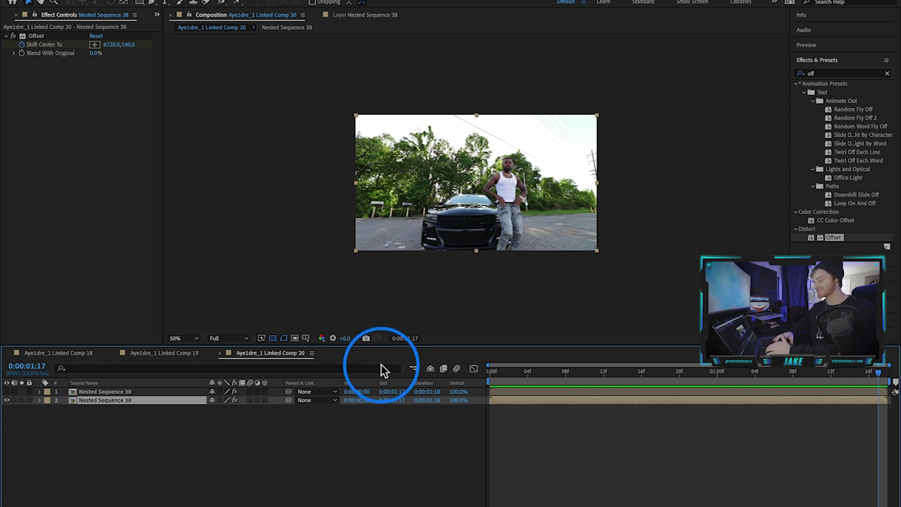
click(487, 372)
drag(486, 372, 460, 388)
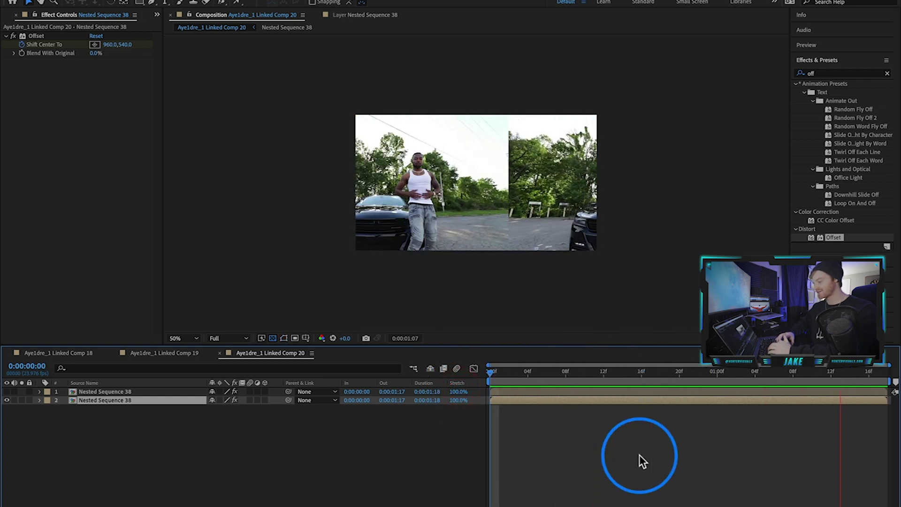
click(639, 455)
click(558, 400)
drag(603, 378, 490, 394)
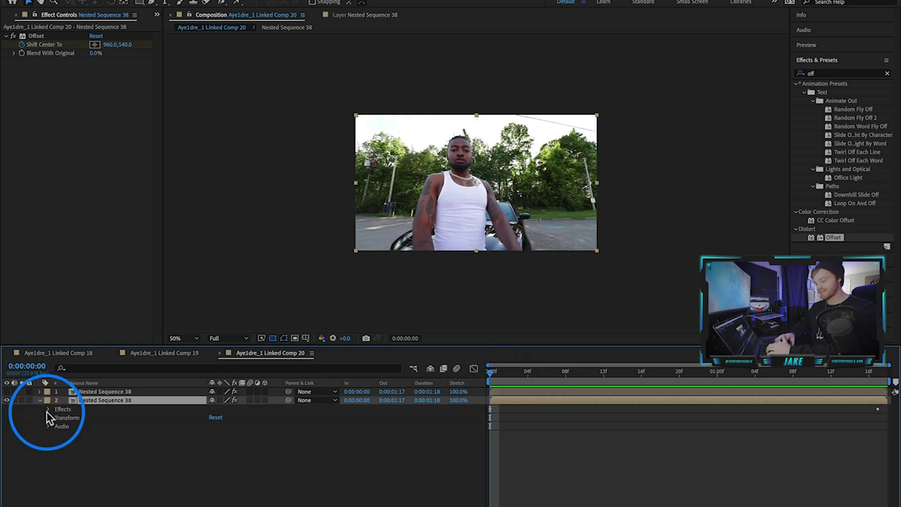
Step: Reveal layer 2's Offset Shift Center To keyframes and check the last frame
click(48, 409)
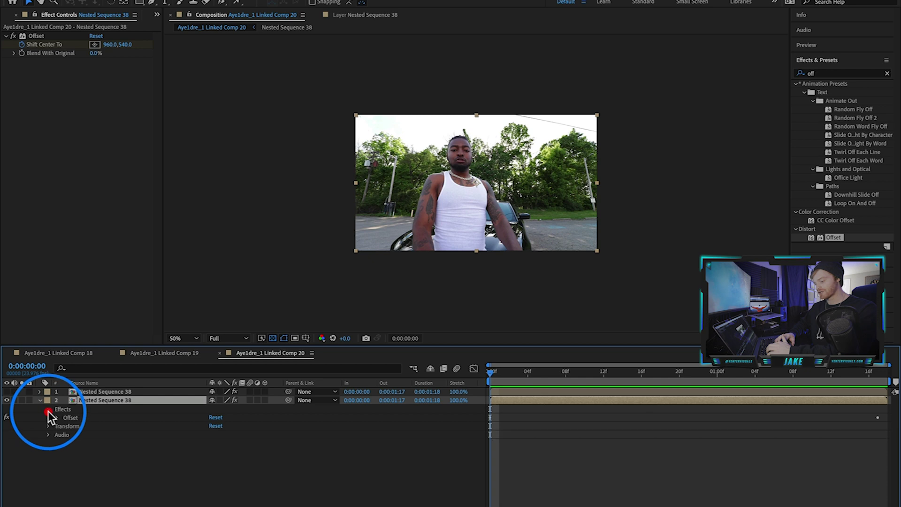
click(61, 422)
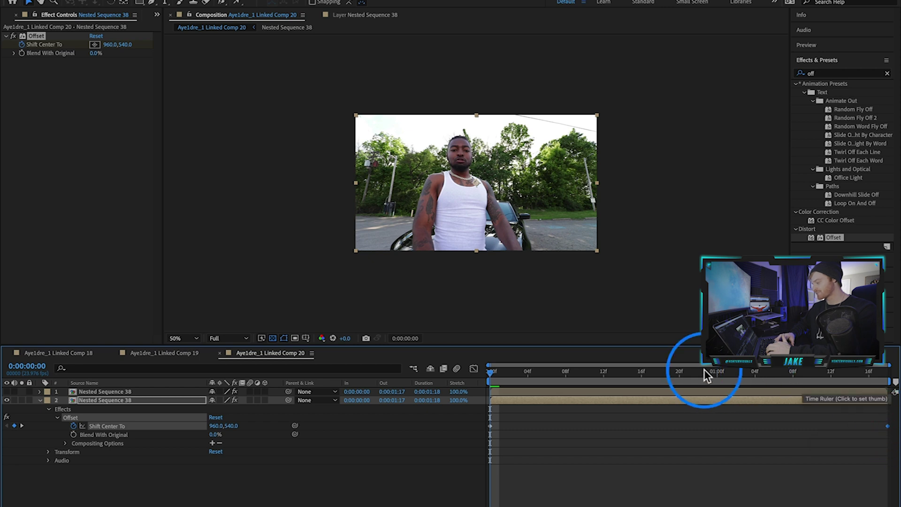
drag(506, 372, 798, 390)
Step: Apply Easy Ease Out to the first Shift Center To keyframe and return to 0:00
right_click(491, 425)
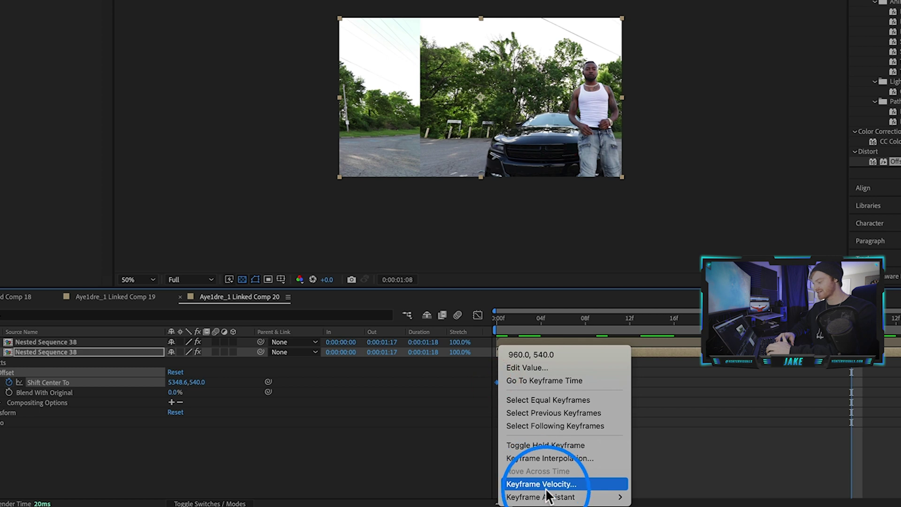
mouse_move(549, 500)
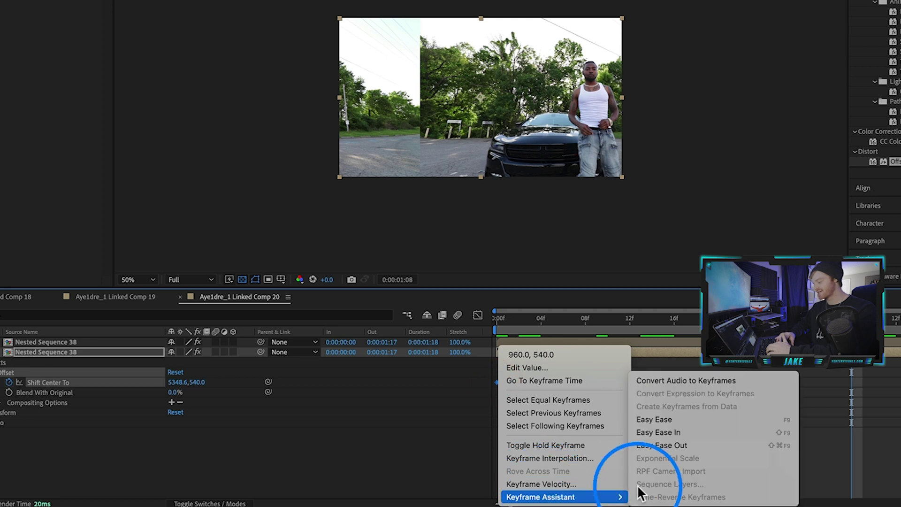
click(666, 444)
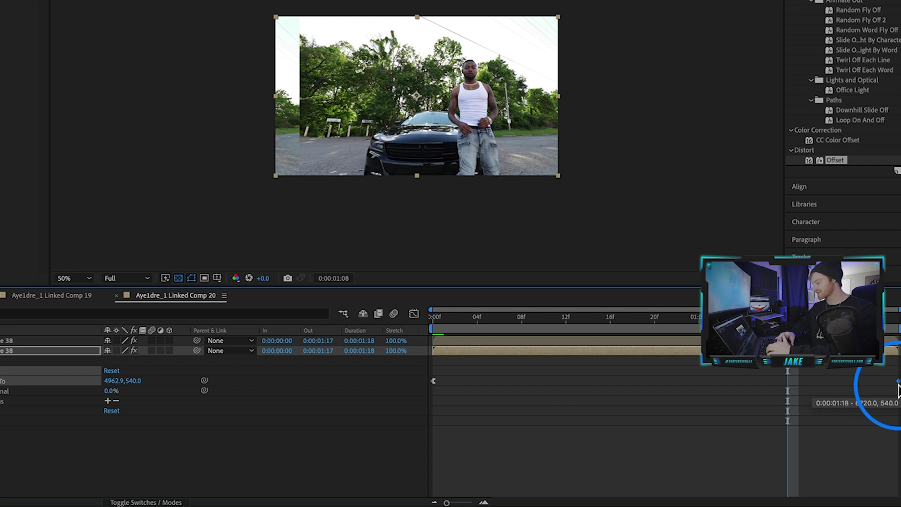
drag(516, 321, 433, 324)
click(433, 381)
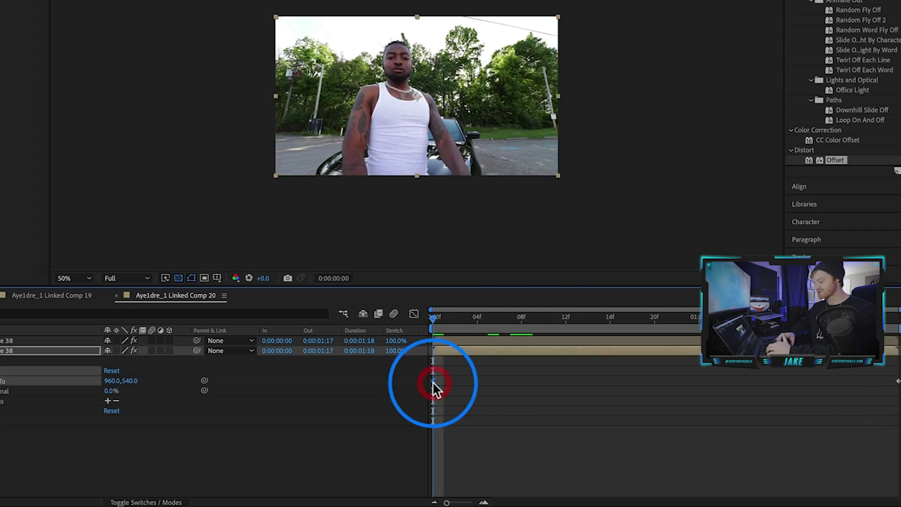
Step: Stretch the first keyframe's speed-graph influence to about 67% and preview the slide
click(417, 316)
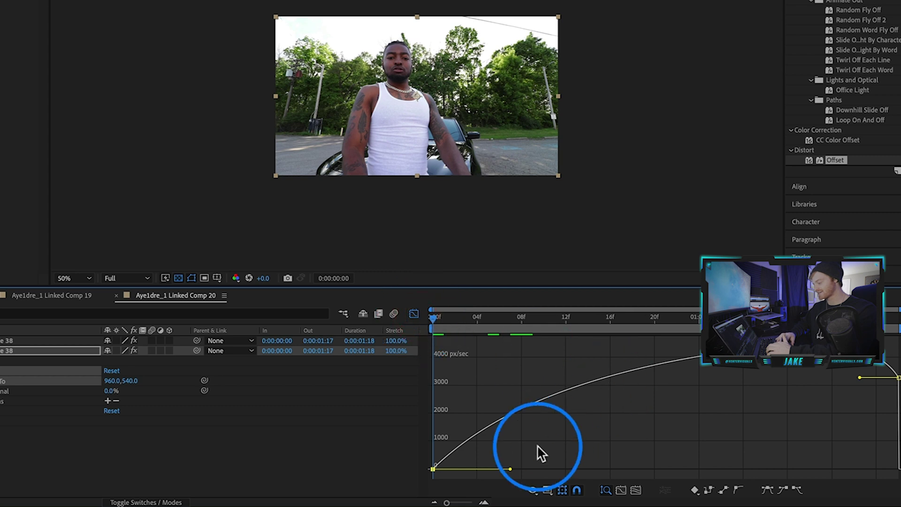
click(546, 490)
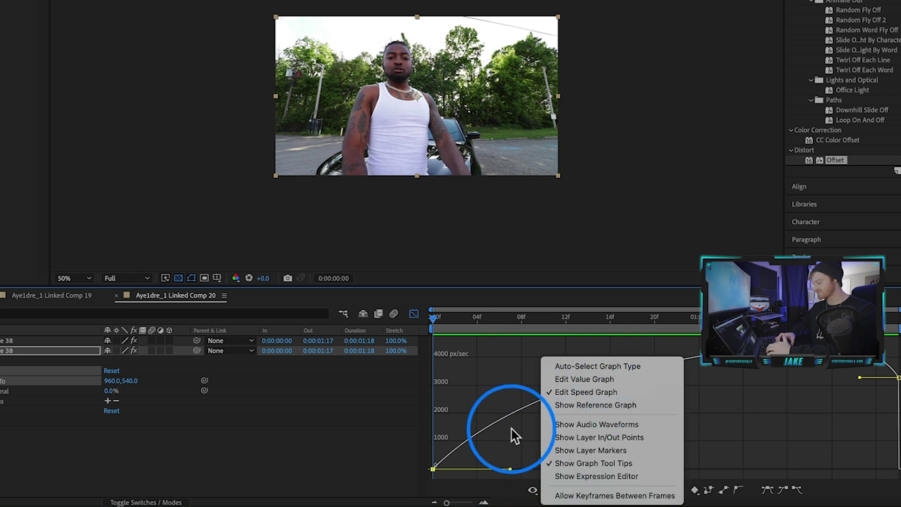
click(503, 449)
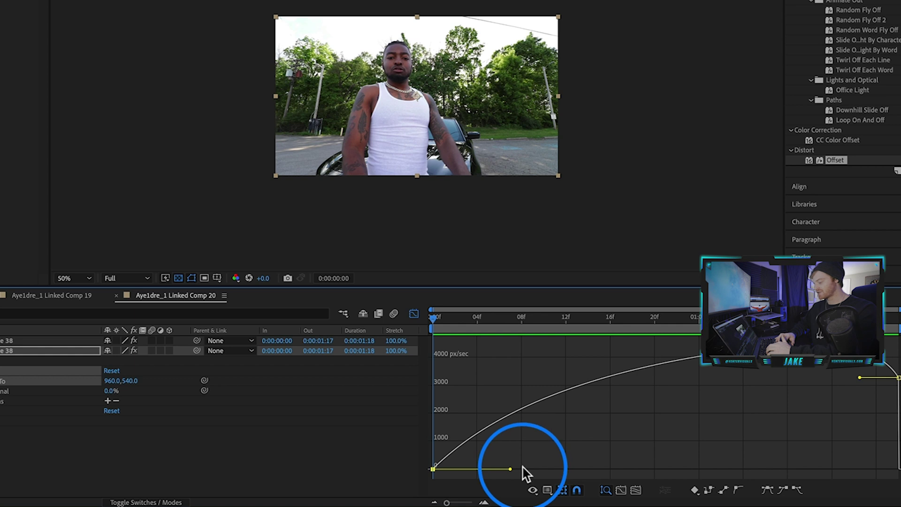
drag(512, 470, 599, 469)
key(space)
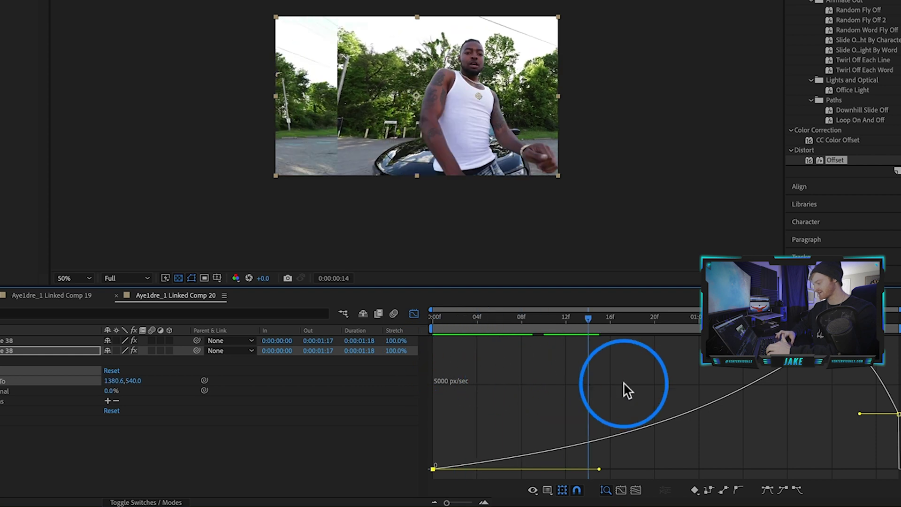
key(space)
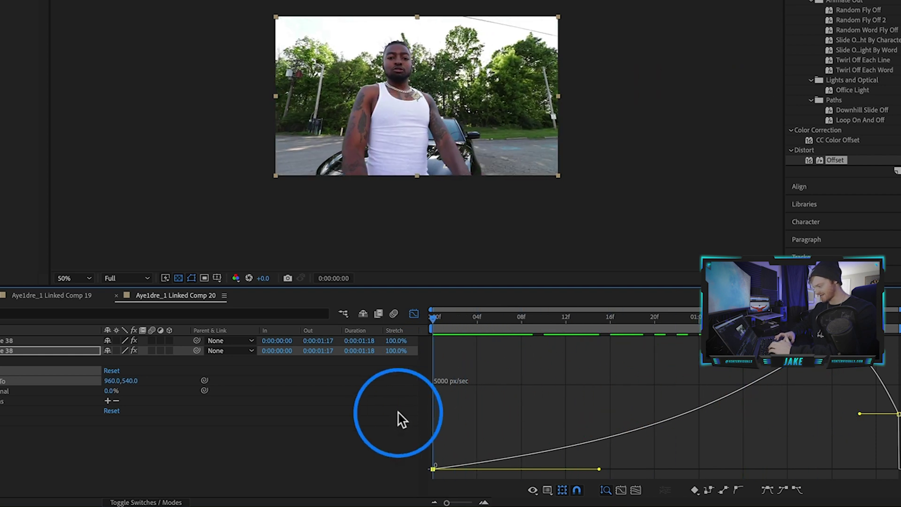
click(477, 404)
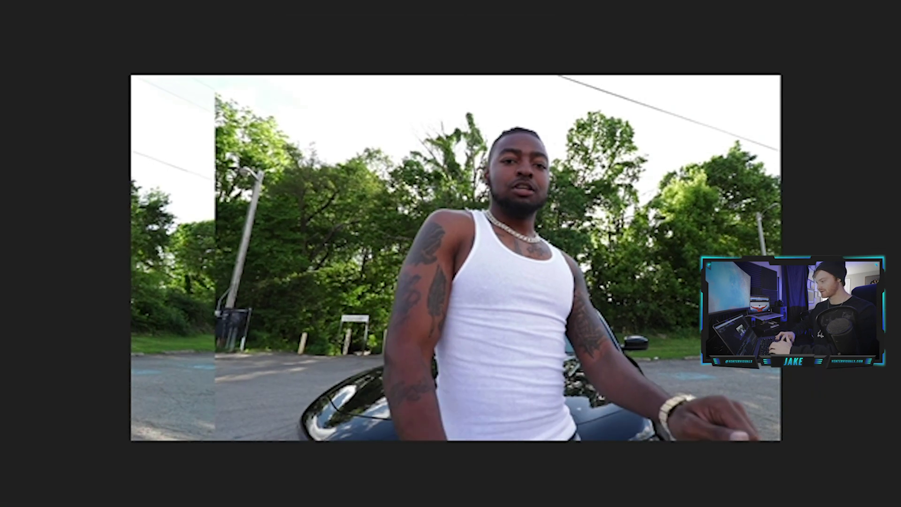
Step: Preview the sliding background, then switch from the speed graph back to the layer bars
click(596, 410)
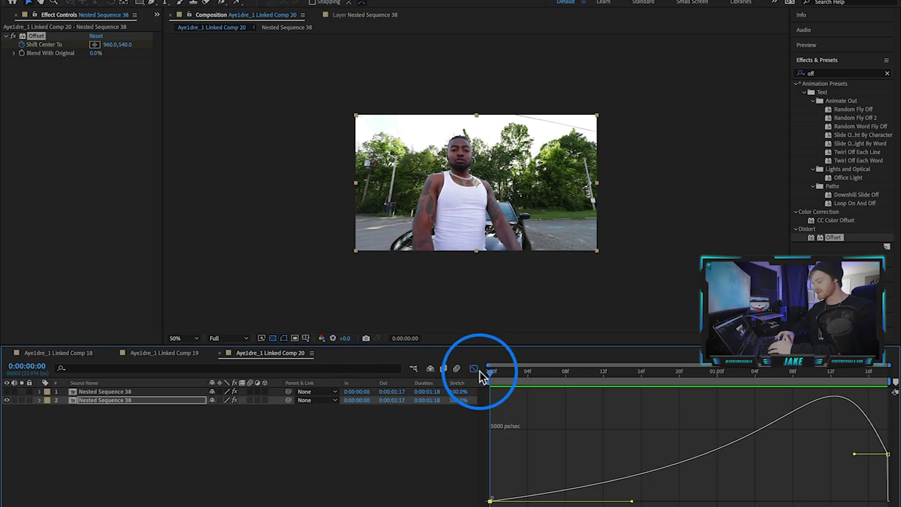
click(475, 369)
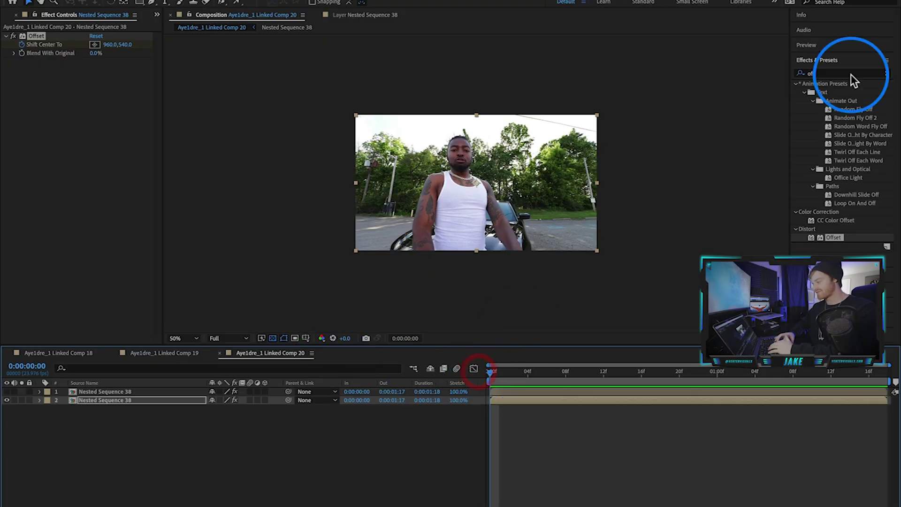
Step: Search Effects & Presets for 'gaus' and apply Gaussian Blur to the background layer
click(884, 74)
click(884, 73)
text(gass)
key(BackSpace)
key(BackSpace)
text(us)
drag(843, 93, 270, 399)
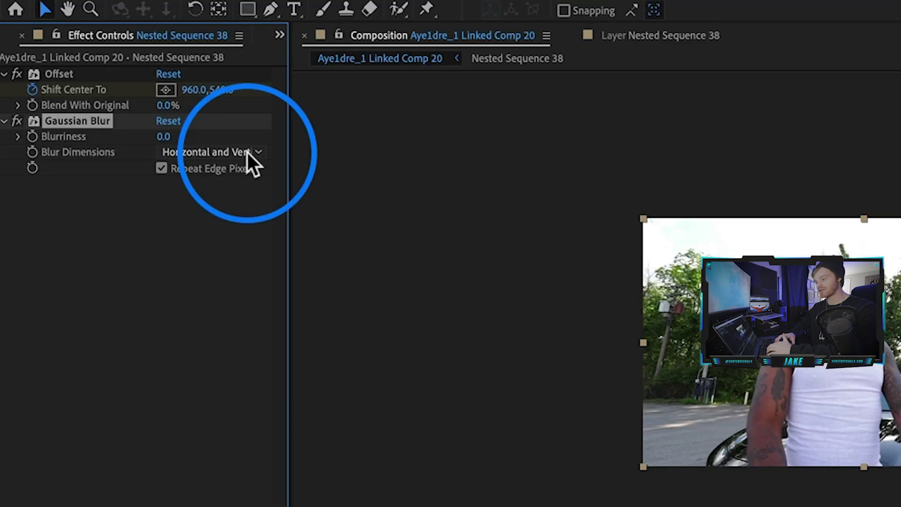
Step: Set the Gaussian Blur's Blur Dimensions to Horizontal
click(246, 151)
click(239, 193)
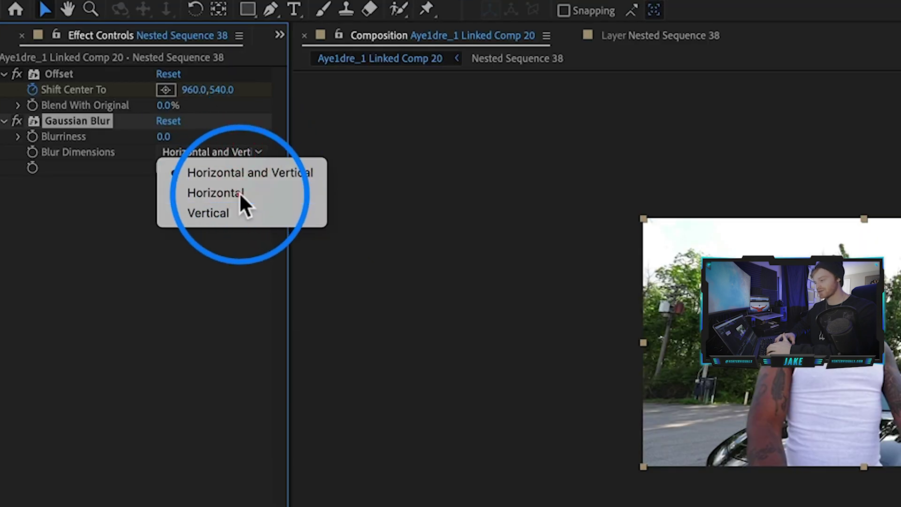
click(94, 241)
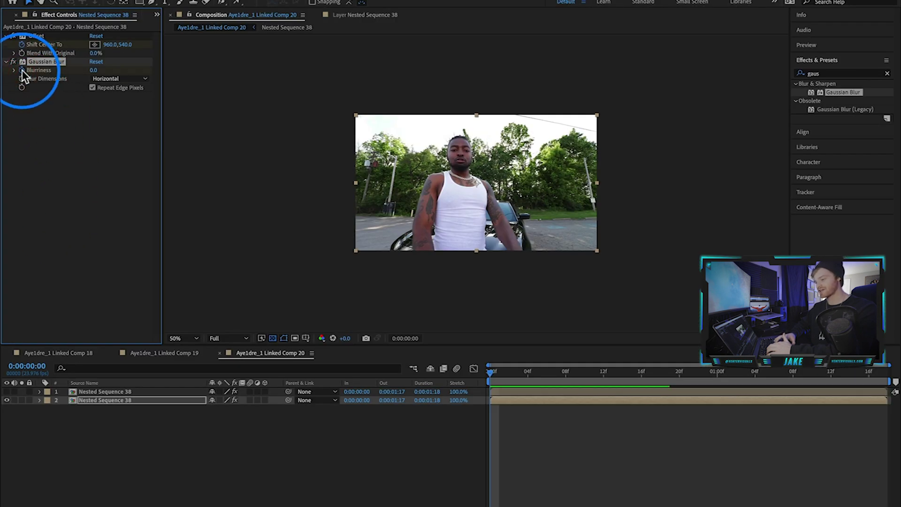
Step: At a later frame, raise the Gaussian Blur's Blurriness to 115 and enable Repeat Edge Pixels
drag(495, 382, 891, 373)
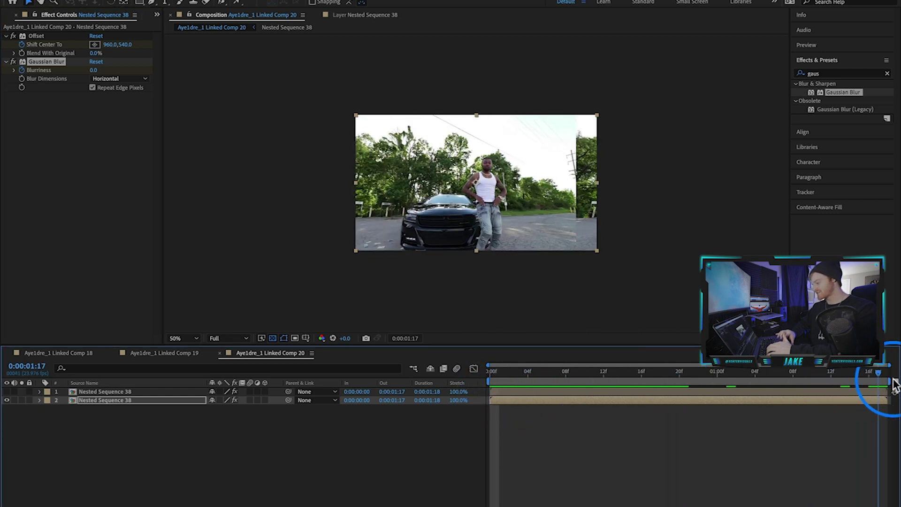
drag(102, 71, 536, 89)
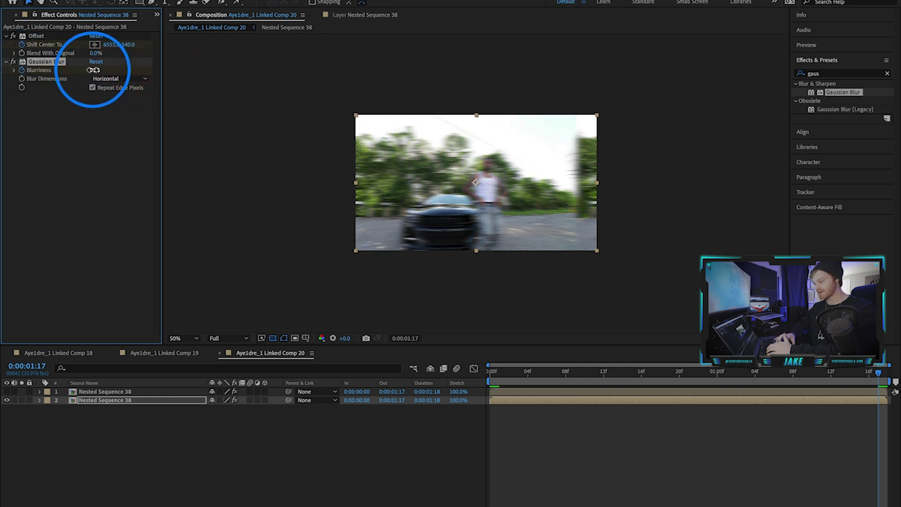
drag(130, 69, 198, 69)
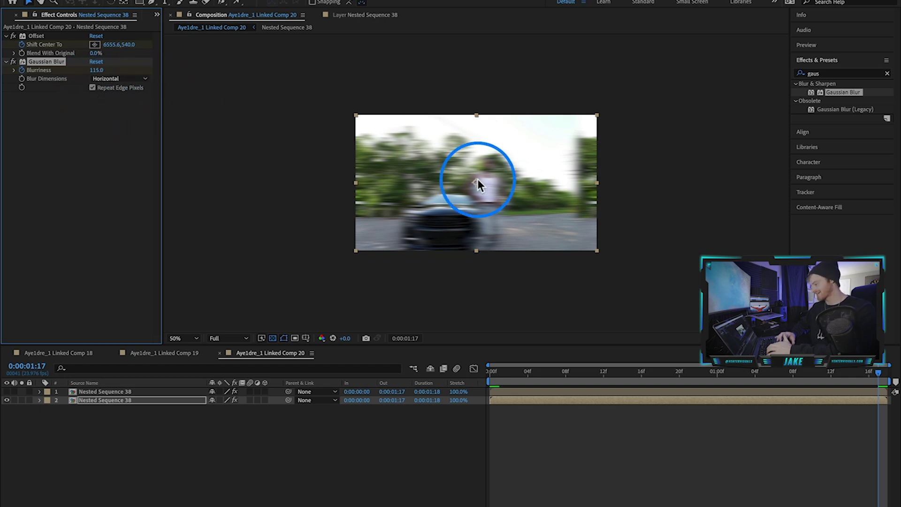
click(93, 88)
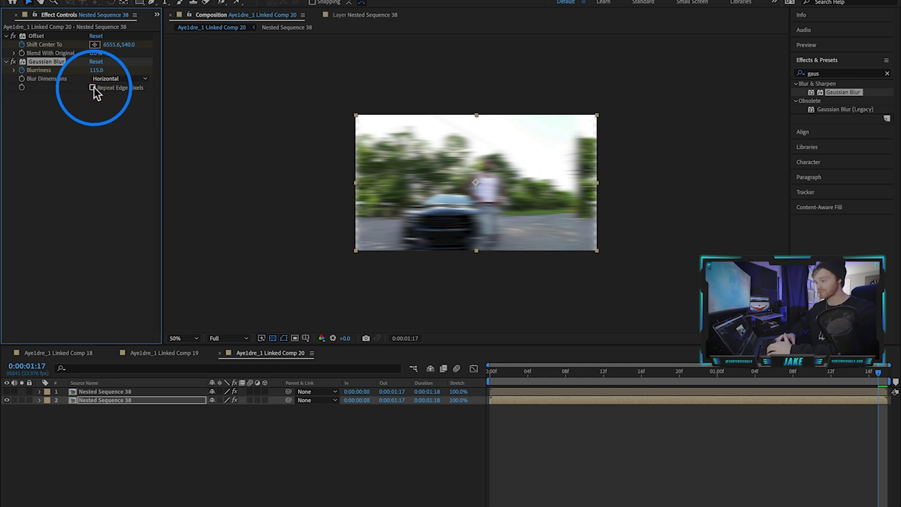
click(93, 87)
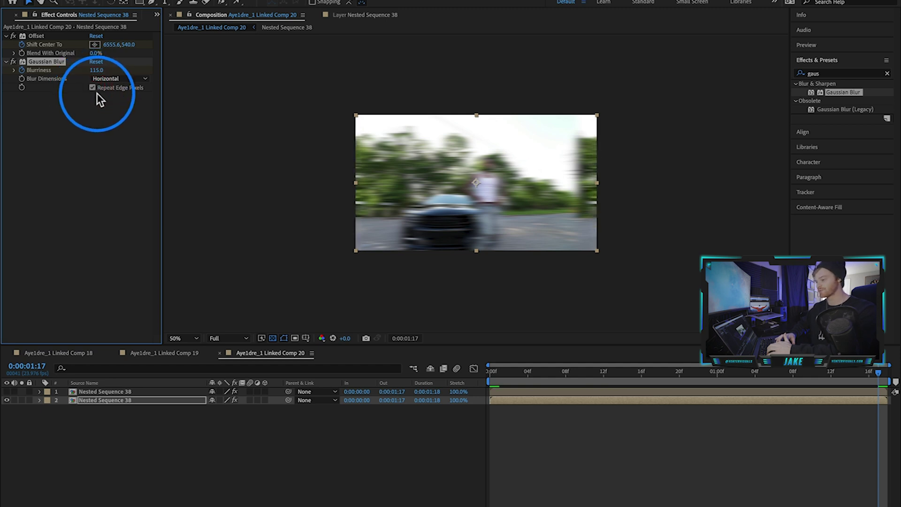
key(space)
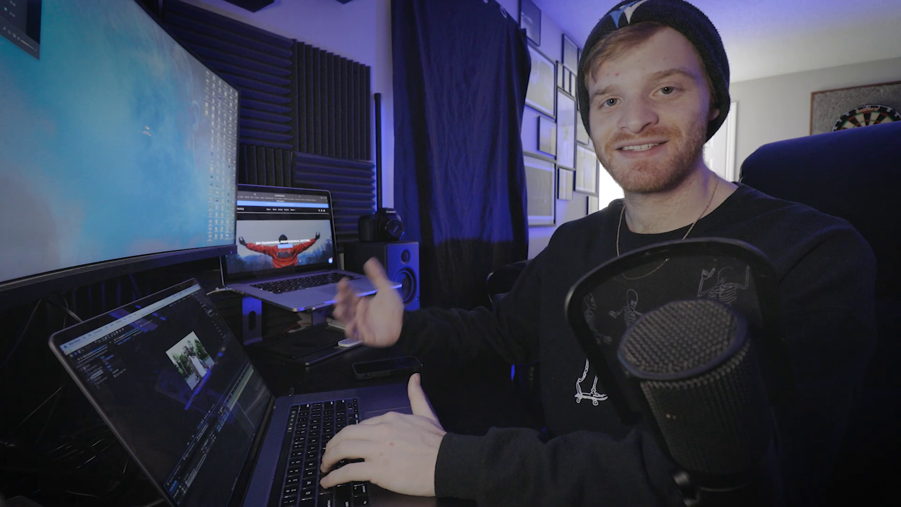
click(433, 368)
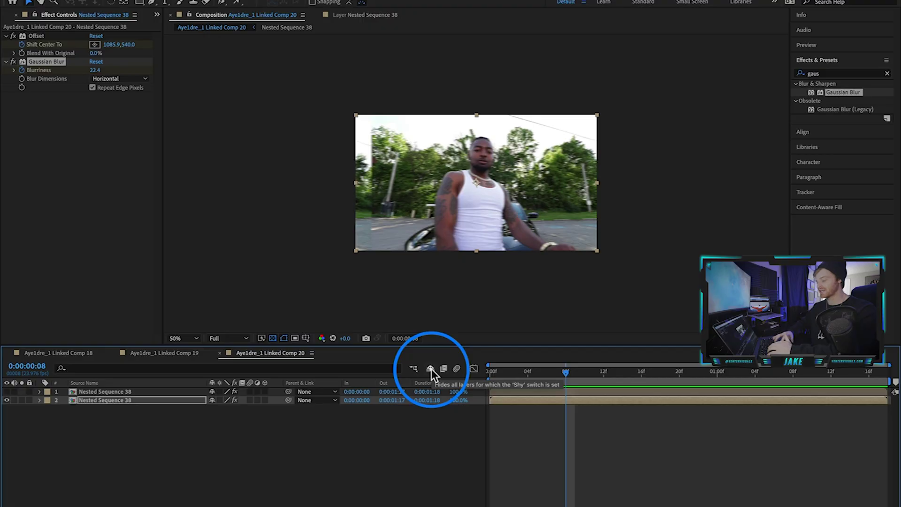
click(241, 460)
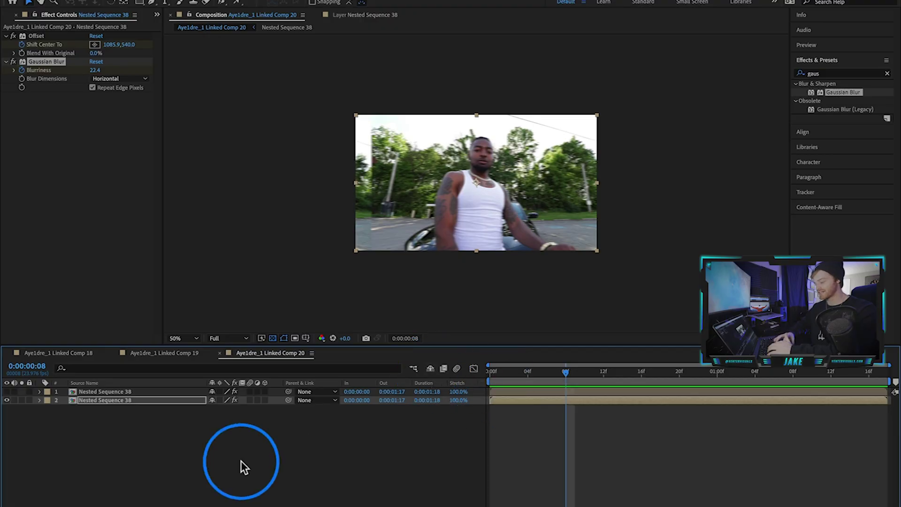
Step: Apply Easy Ease Out to the first Blurriness keyframe of the background's Gaussian Blur
click(39, 401)
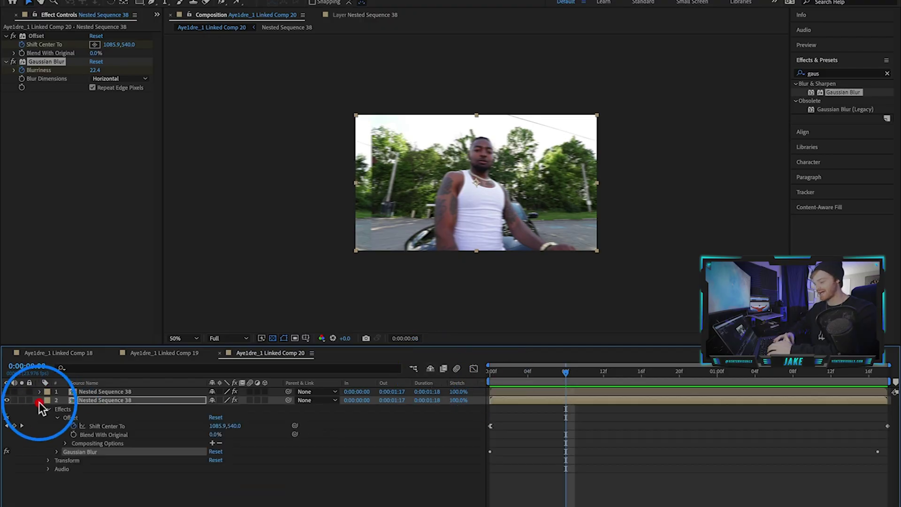
click(56, 452)
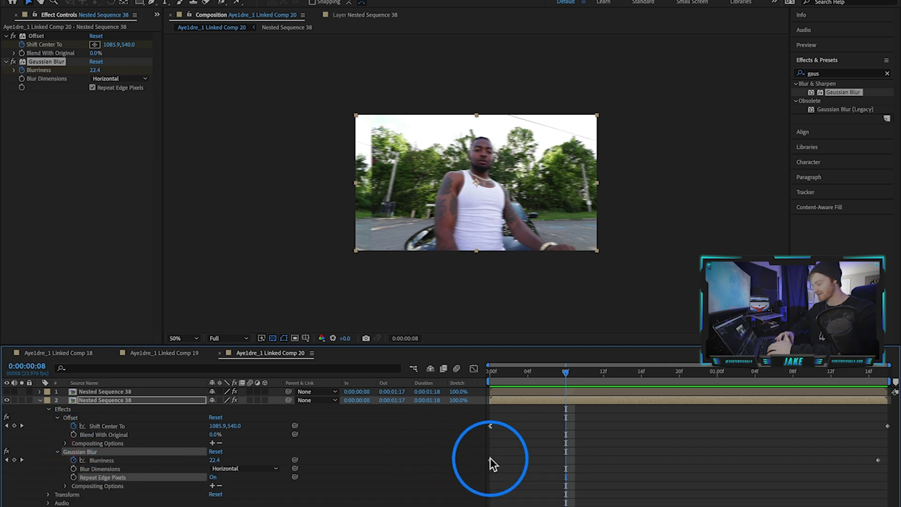
right_click(491, 463)
mouse_move(540, 506)
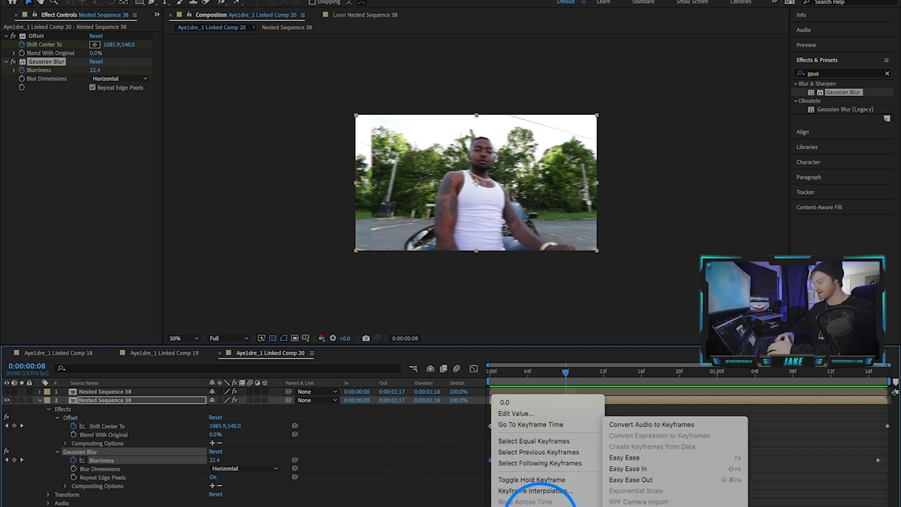
click(640, 480)
Step: Lengthen that keyframe's influence in the speed graph, then preview the eased blur
key(Home)
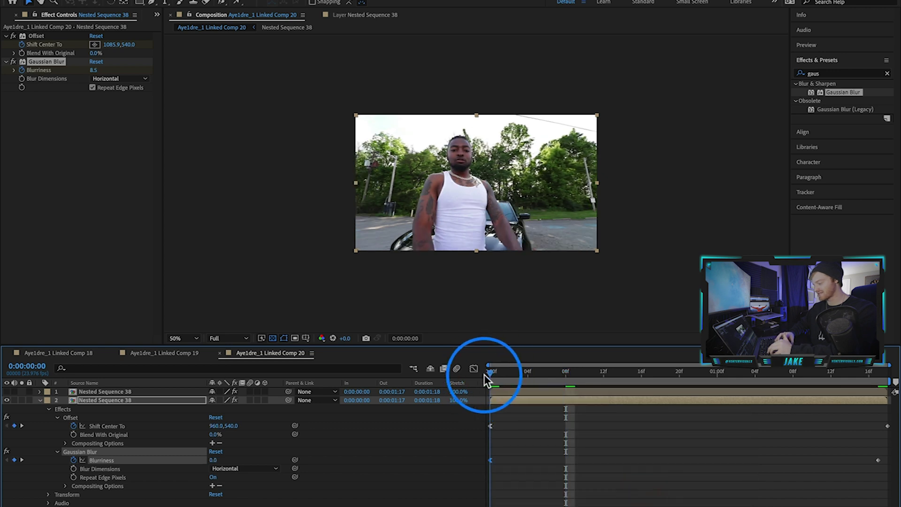
click(474, 369)
drag(555, 501, 613, 503)
click(376, 385)
click(473, 369)
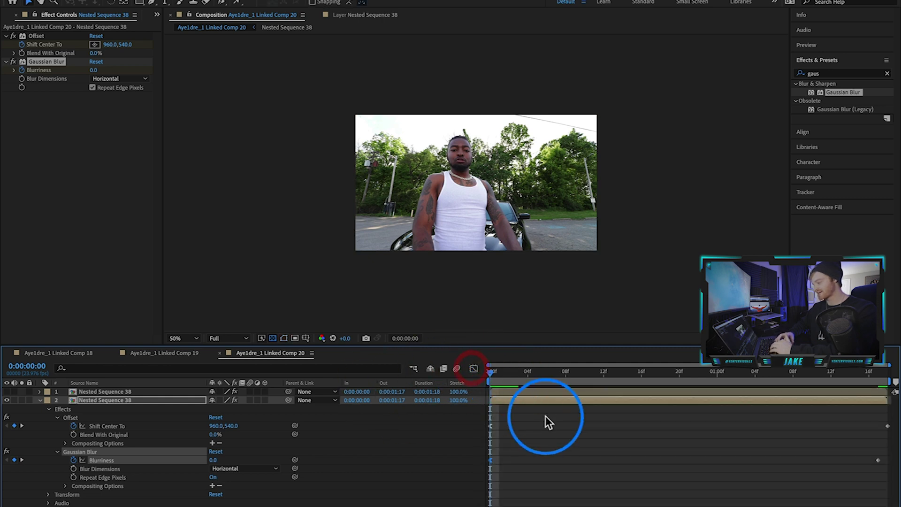
key(space)
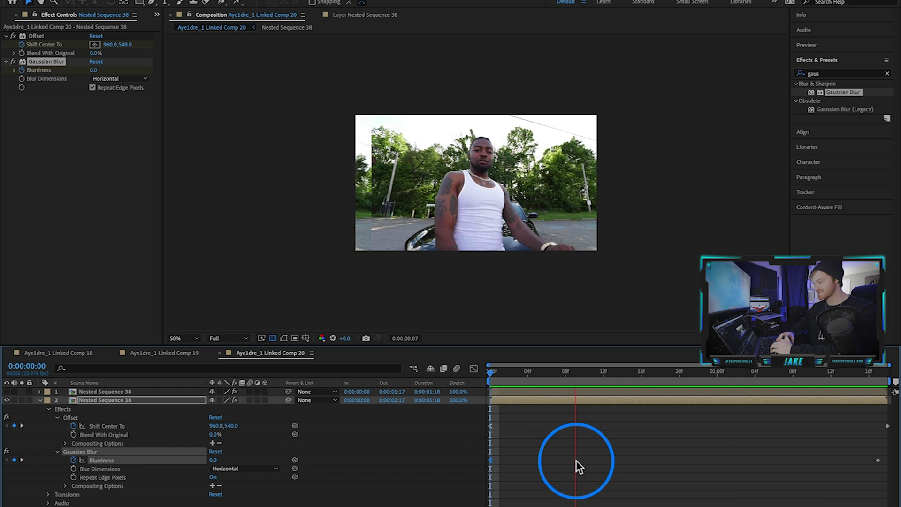
Step: Collapse the background layer, turn on the subject layer's visibility, and preview
click(39, 400)
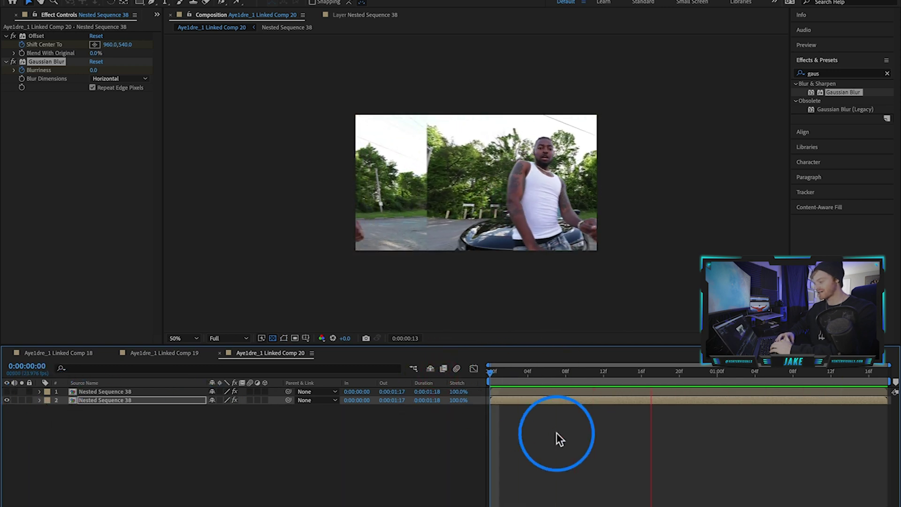
click(7, 392)
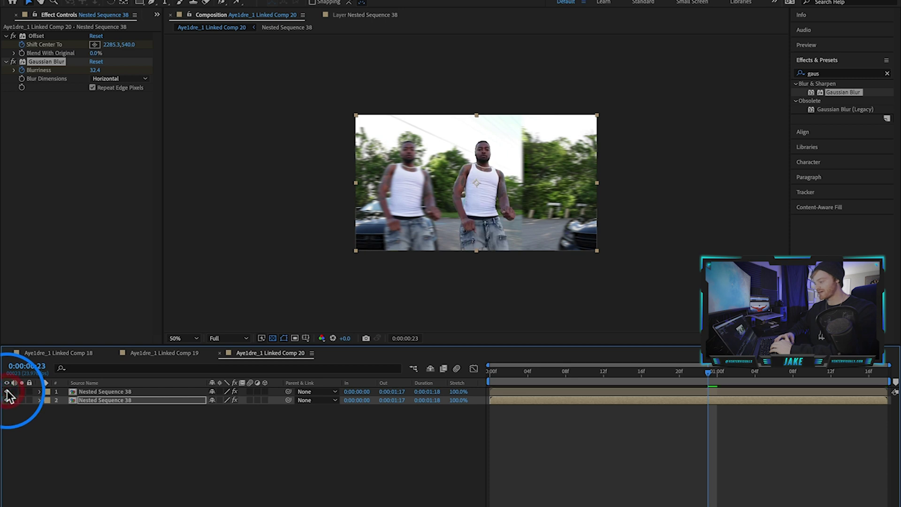
key(space)
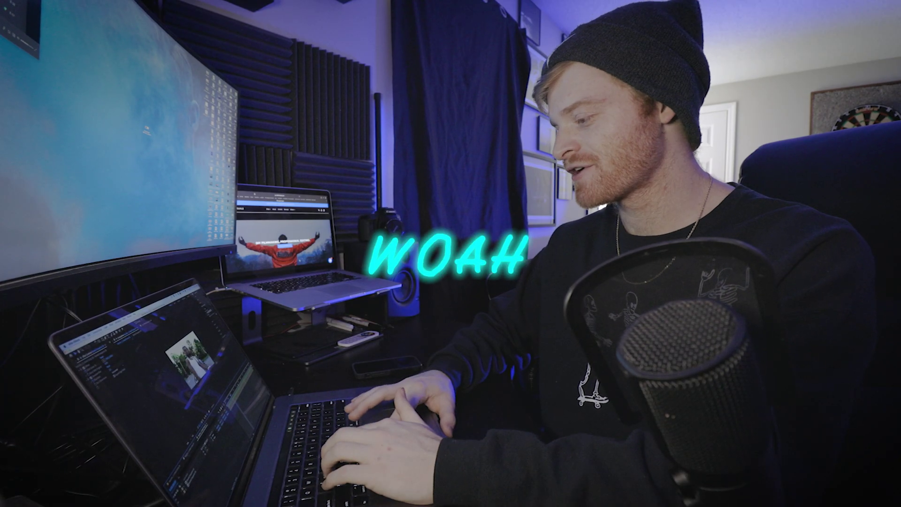
Step: Reveal both layers' Transform properties, scrubbing between the final frame and 0:00:00:20
click(741, 399)
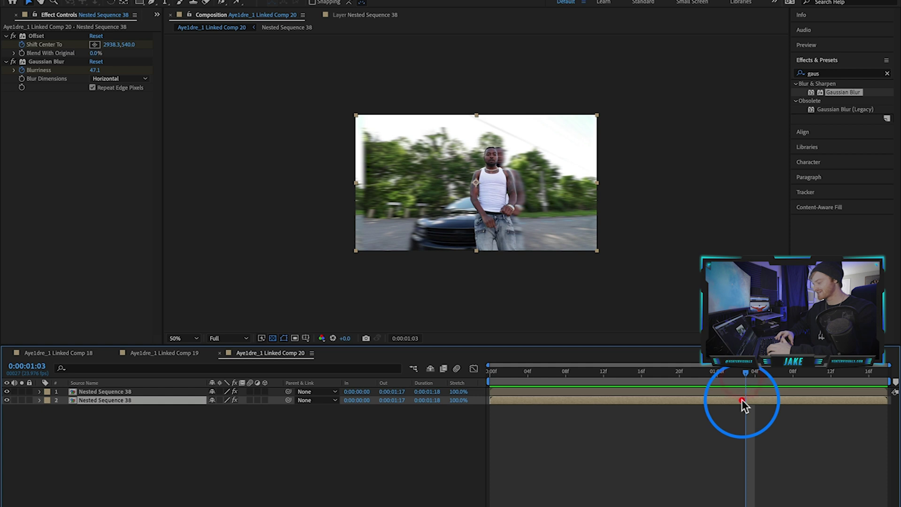
click(39, 400)
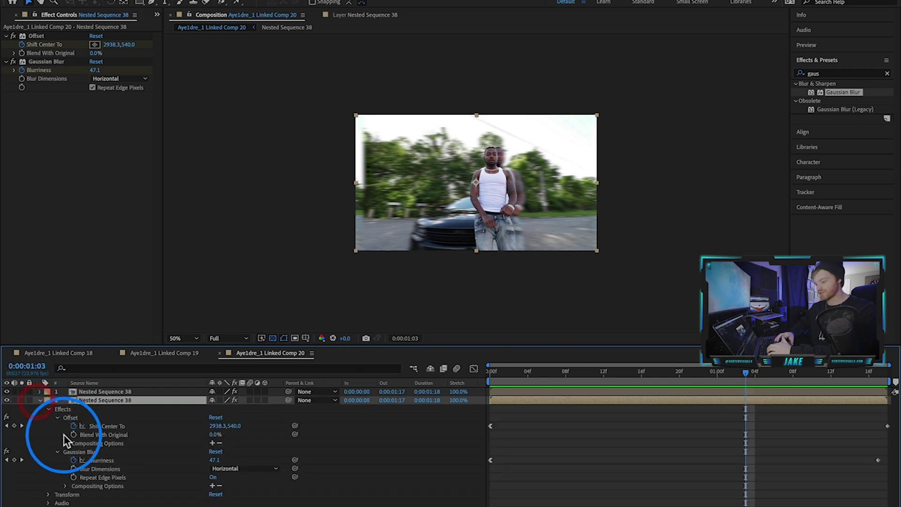
click(49, 494)
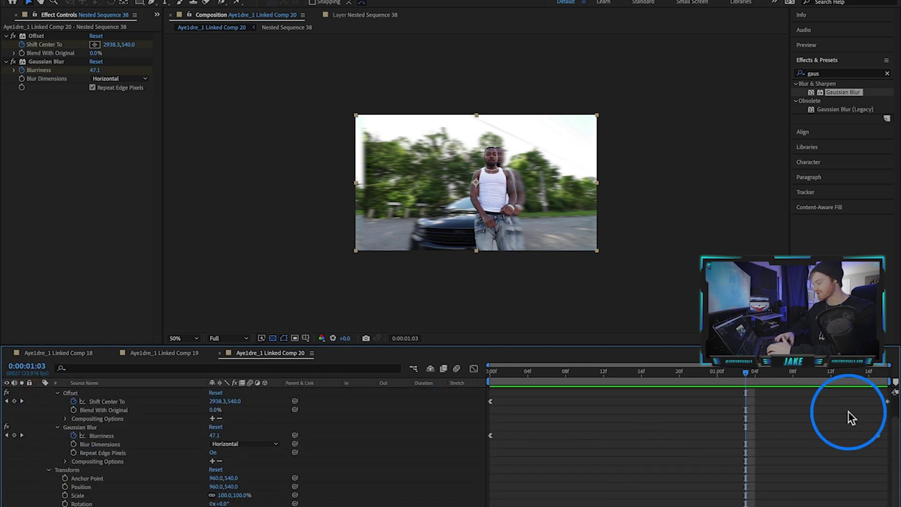
drag(830, 374, 883, 373)
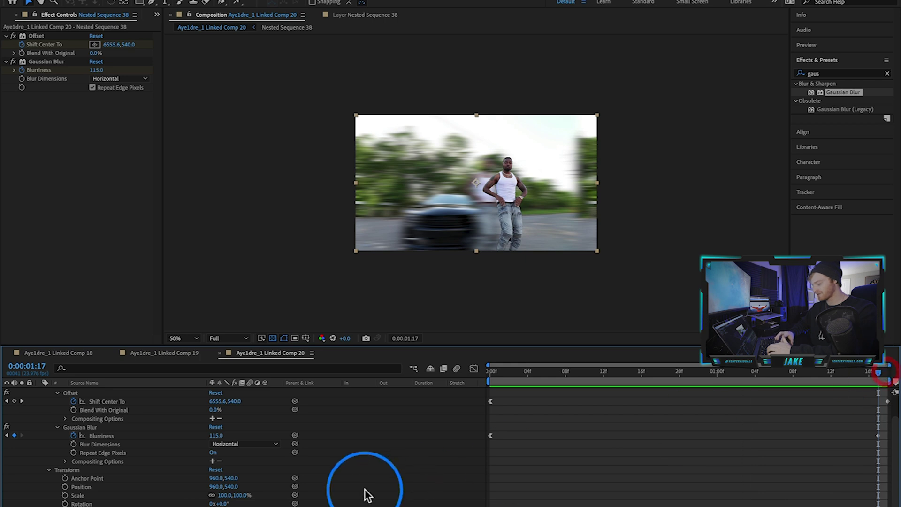
drag(546, 375, 831, 376)
click(50, 411)
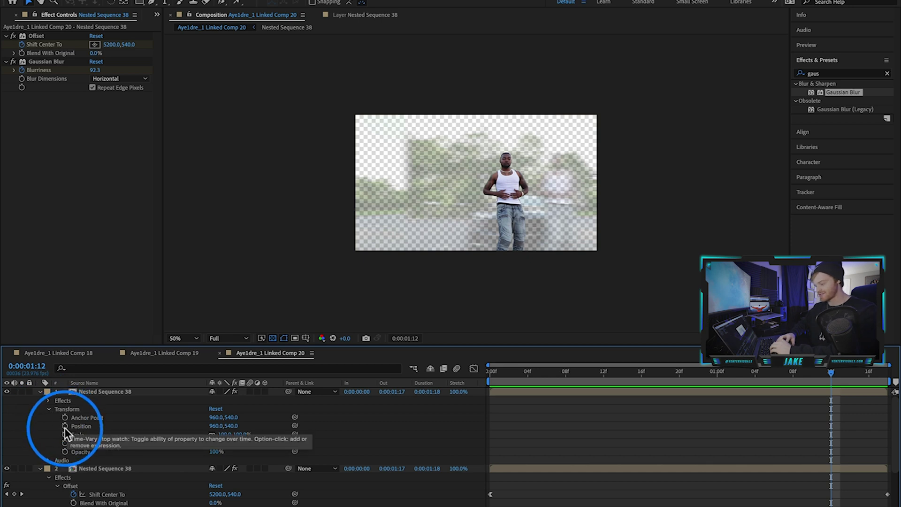
Step: Keyframe the subject's Position, sliding it right to 2240.0,540.0 by 0:00:01:18
click(65, 426)
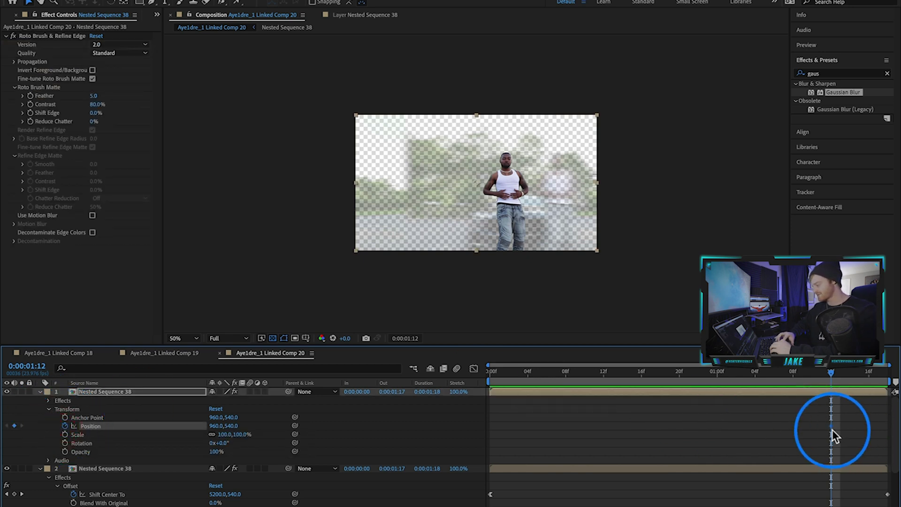
drag(832, 426, 755, 426)
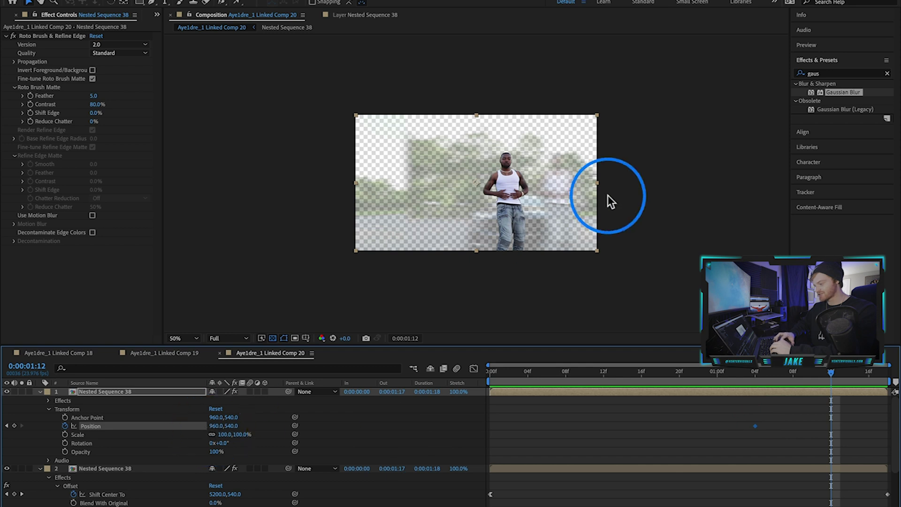
drag(497, 200, 635, 209)
drag(830, 426, 887, 426)
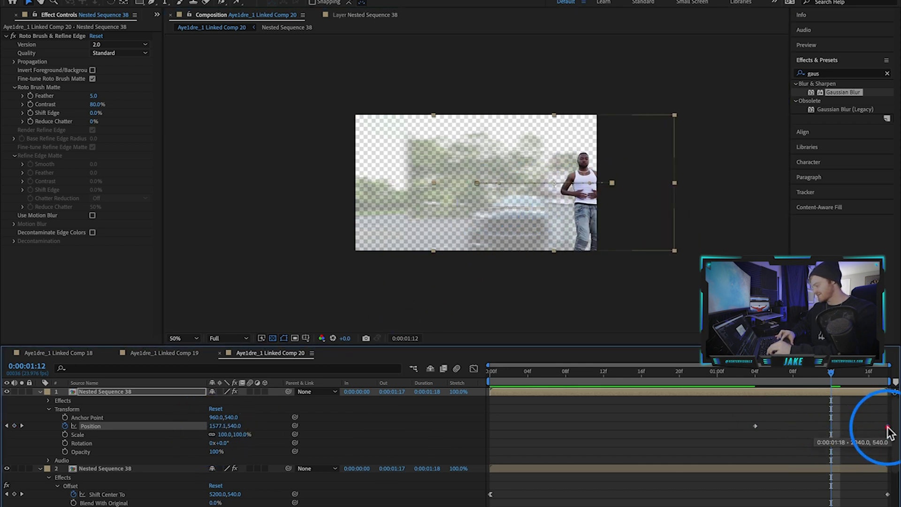
click(753, 426)
Step: Apply Easy Ease In to the subject's Position keyframe, check its speed graph, and preview
right_click(753, 427)
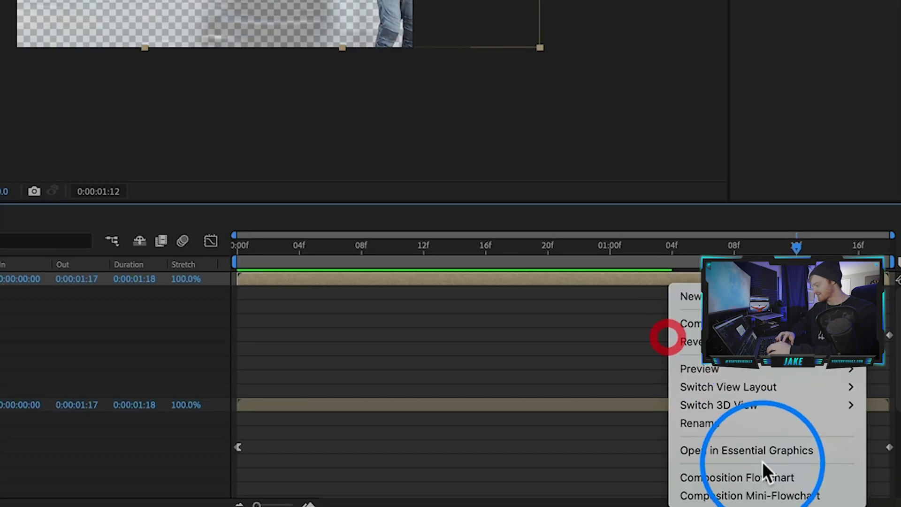
click(746, 408)
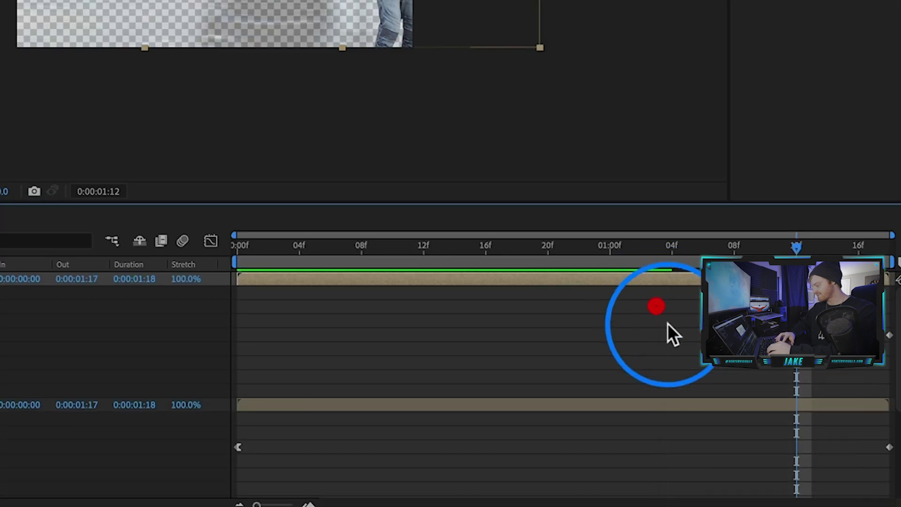
right_click(674, 333)
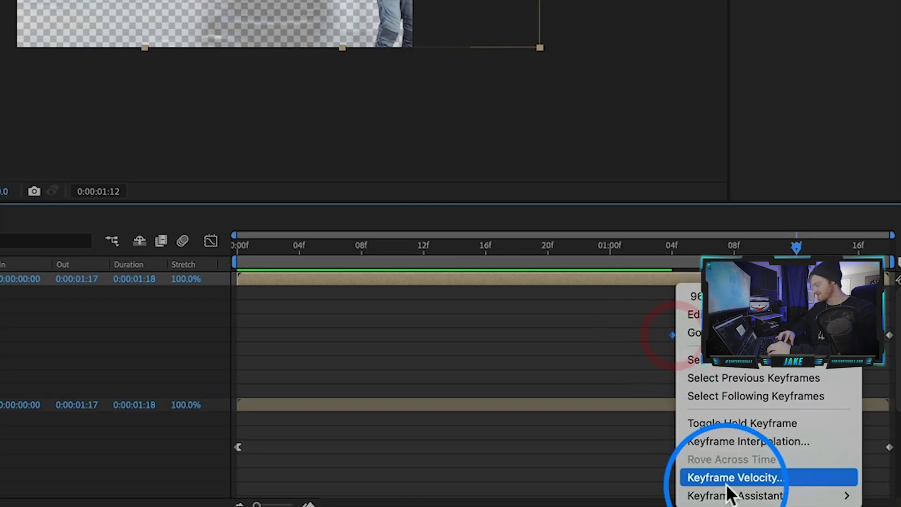
mouse_move(730, 495)
click(523, 408)
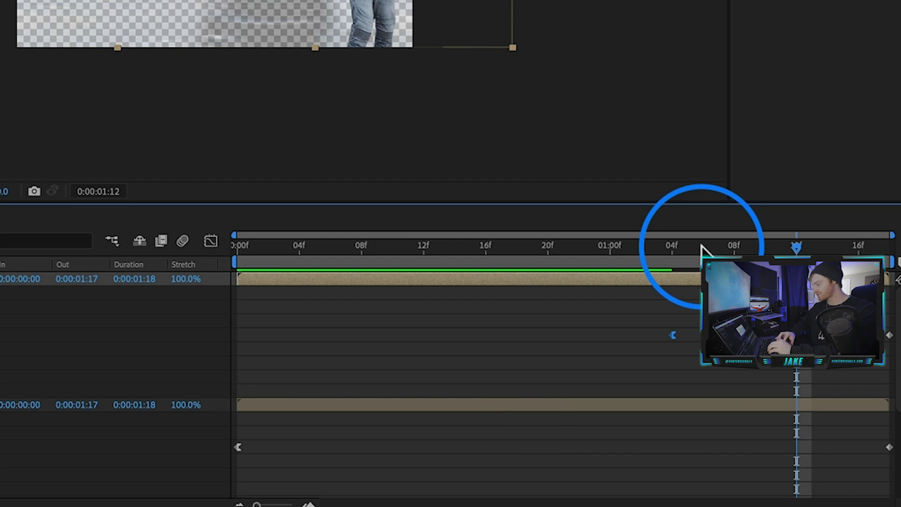
click(211, 240)
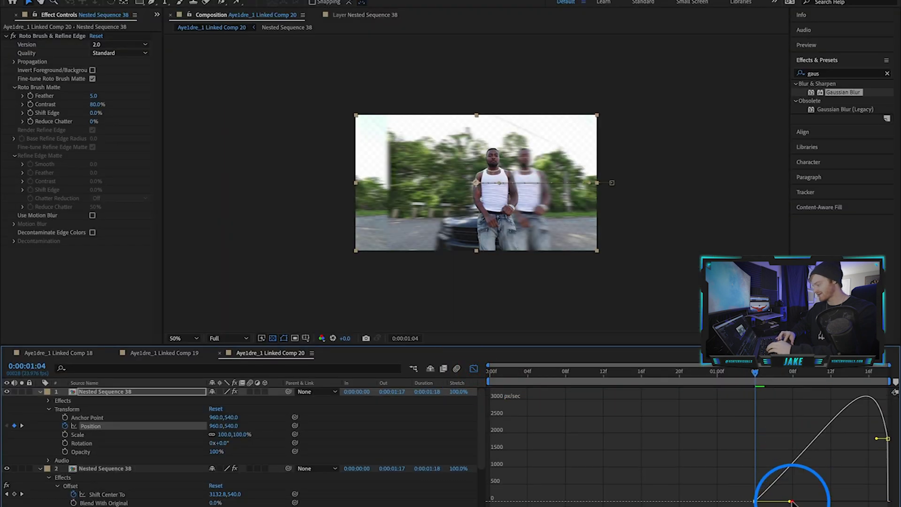
click(473, 369)
key(space)
Step: Turn on Motion Blur for the subject layer at 0:00:01:12
drag(813, 405, 829, 421)
click(484, 179)
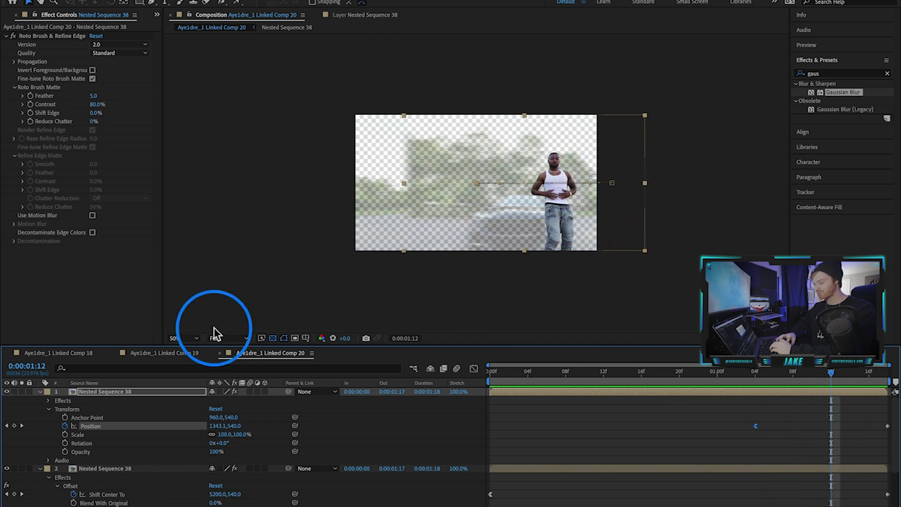
click(249, 391)
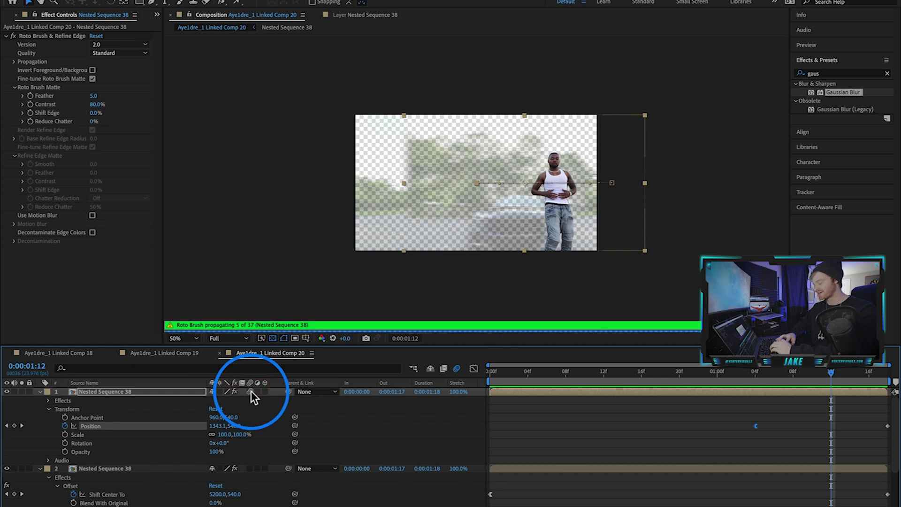
Step: Collapse both layers, preview the slide-off from frame 11, and save the project
click(40, 391)
click(39, 401)
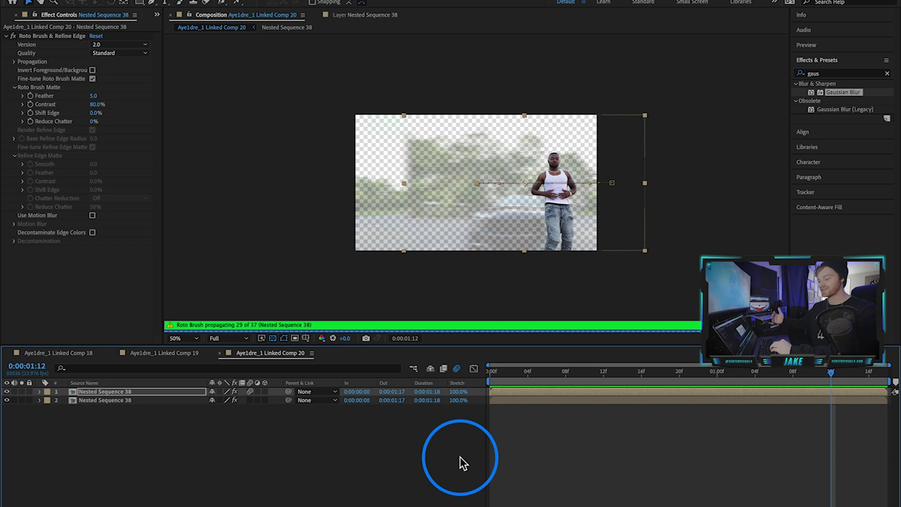
click(577, 189)
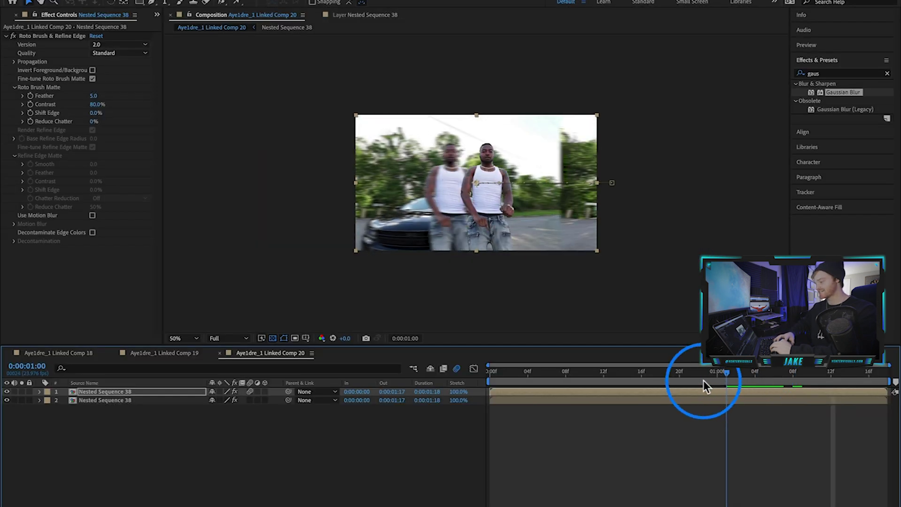
click(593, 392)
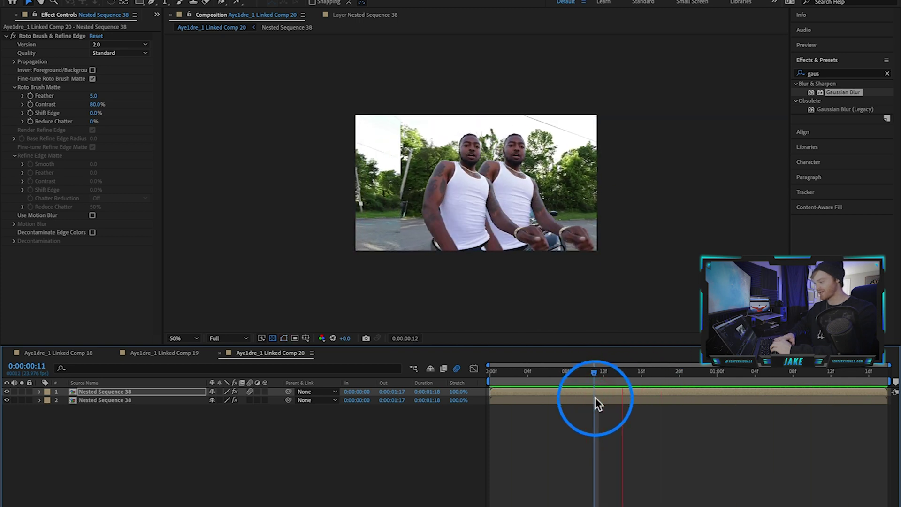
key(space)
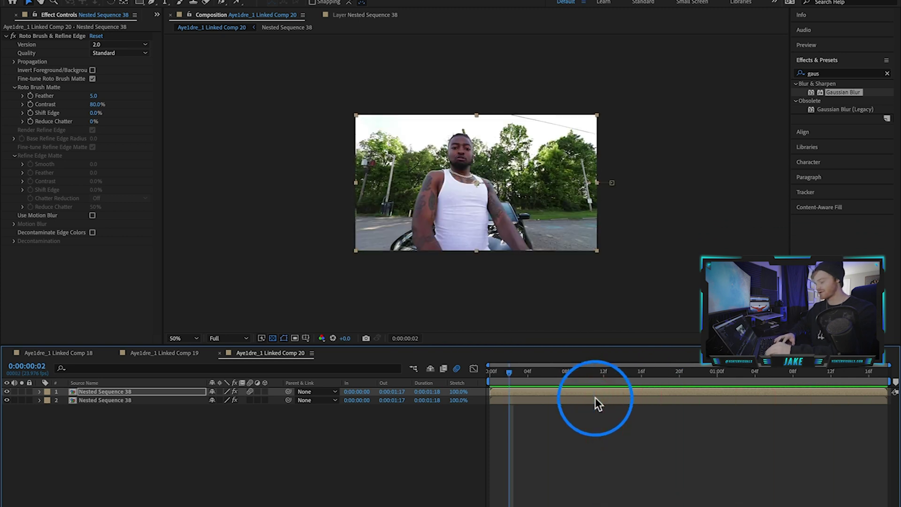
key(super+s)
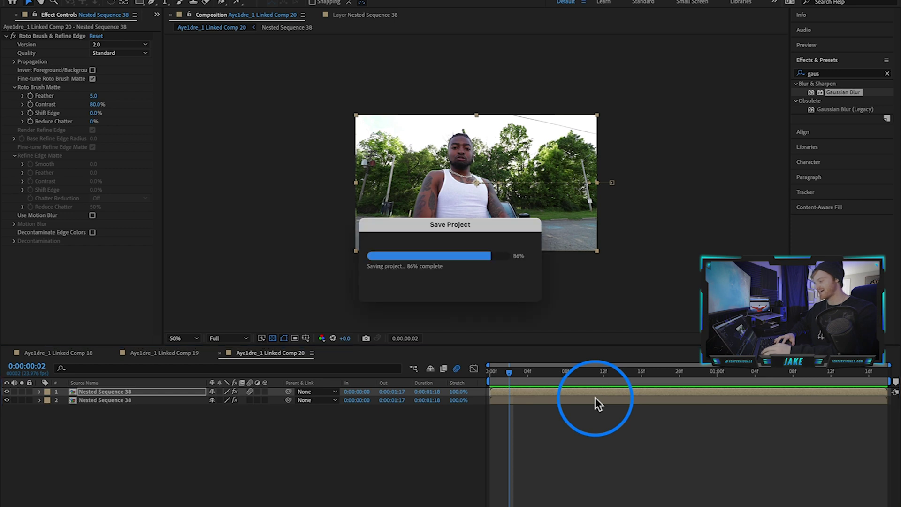
Step: Back in Premiere Pro, play the MVI_4348 sequence from the finished slide-off transition
click(610, 498)
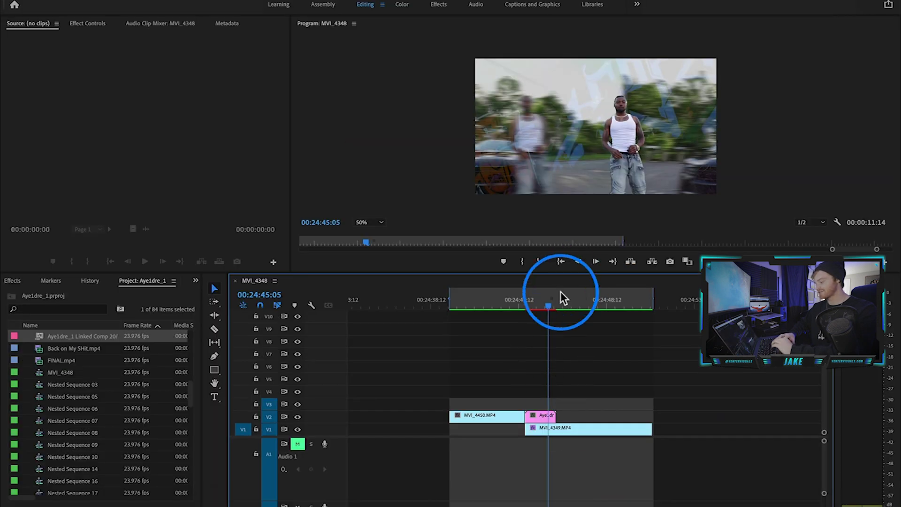
click(332, 244)
key(space)
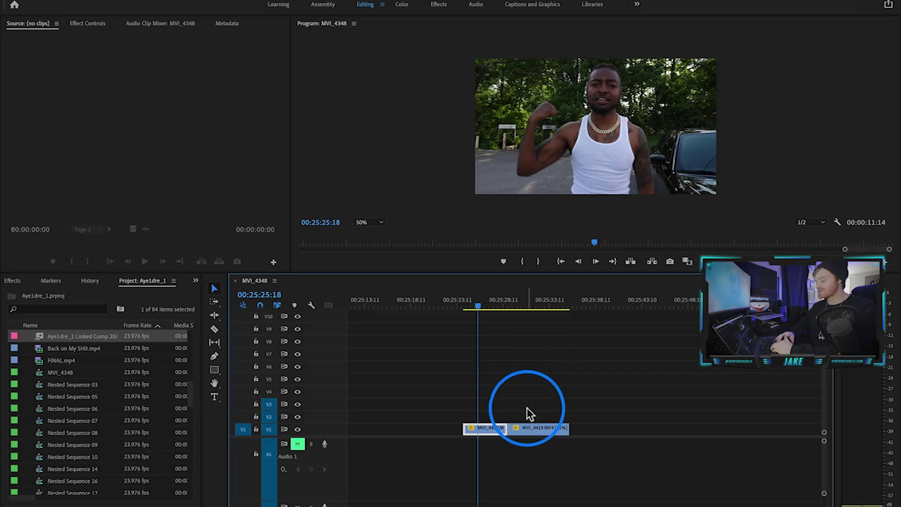
Step: Stack MVI_4450 on the track above MVI_4419 and adjust the clips' overlap
drag(492, 423, 493, 416)
key(space)
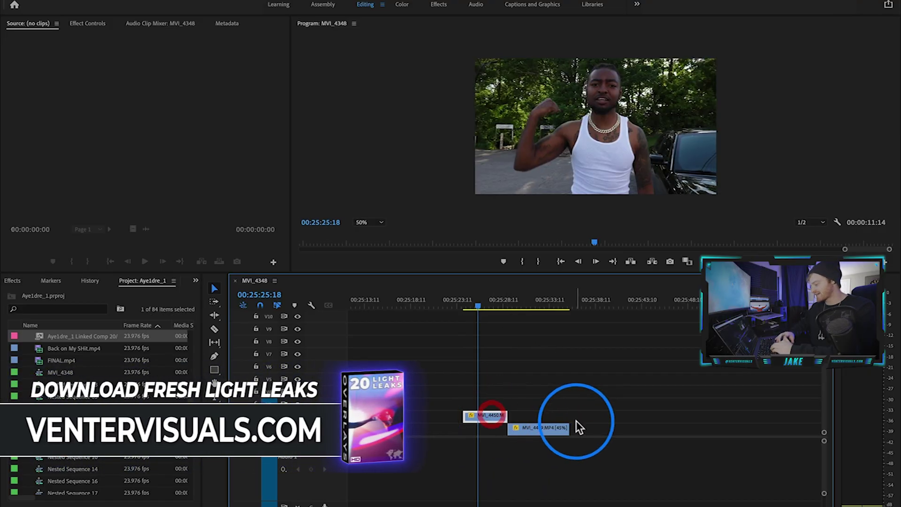
click(516, 302)
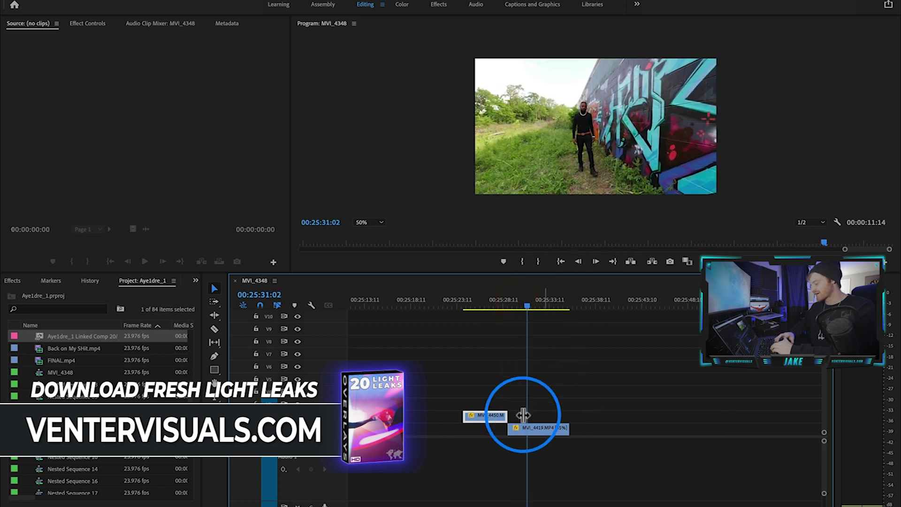
click(477, 302)
drag(534, 427, 513, 427)
drag(561, 428, 563, 429)
drag(463, 416, 437, 419)
drag(522, 384, 492, 414)
Step: Split MVI_4450 at 00:25:27:08 and trim MVI_4419's start to that cut
key(=)
key(=)
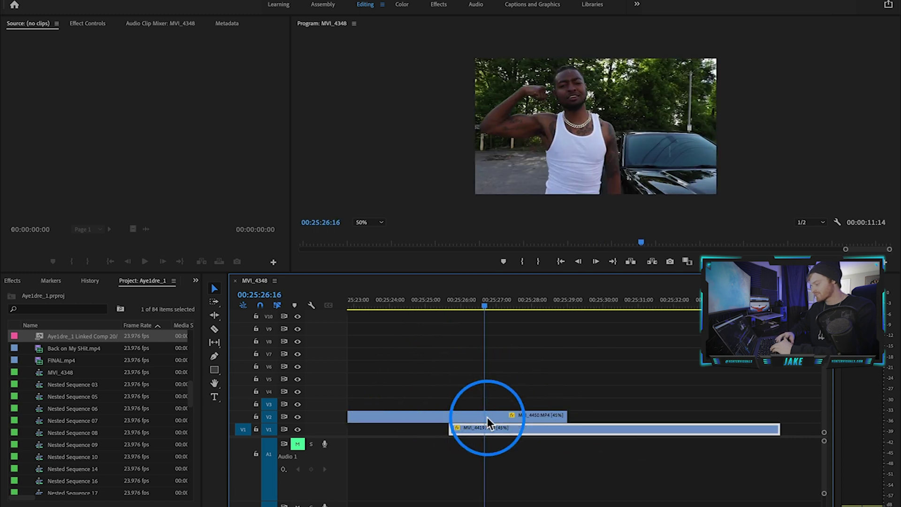
key(space)
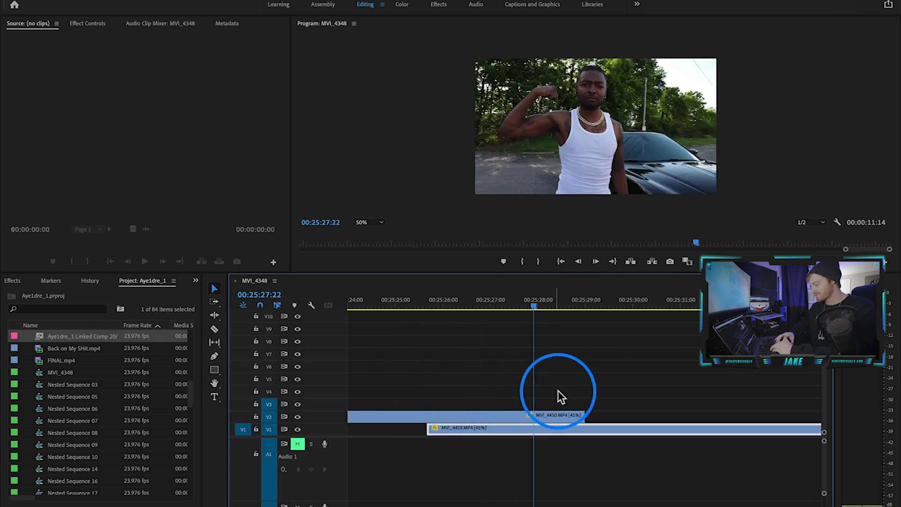
click(587, 303)
drag(584, 298, 507, 324)
key(c)
click(509, 416)
key(v)
drag(427, 429, 509, 430)
click(531, 417)
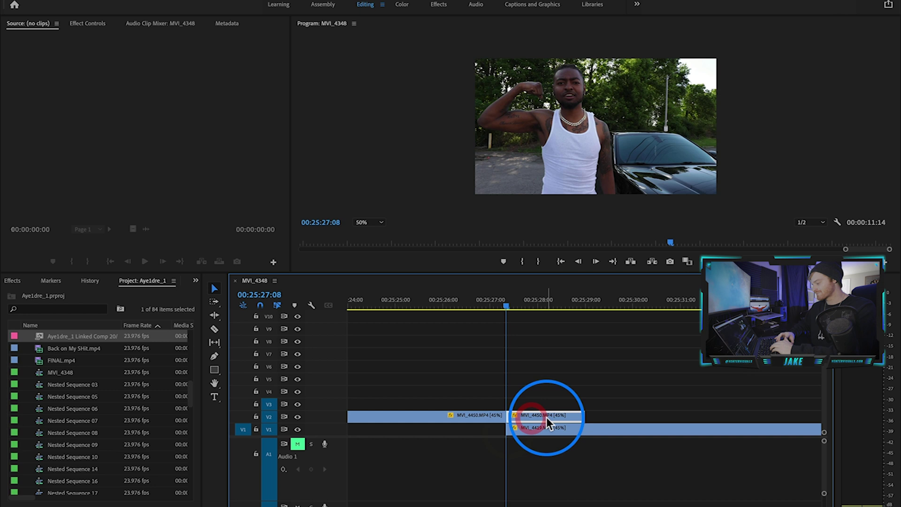
scroll(546, 417, down, 2)
Step: Nest MVI_4450's tail as Nested Sequence 40 and replace it with an After Effects composition
right_click(479, 417)
click(539, 269)
click(478, 275)
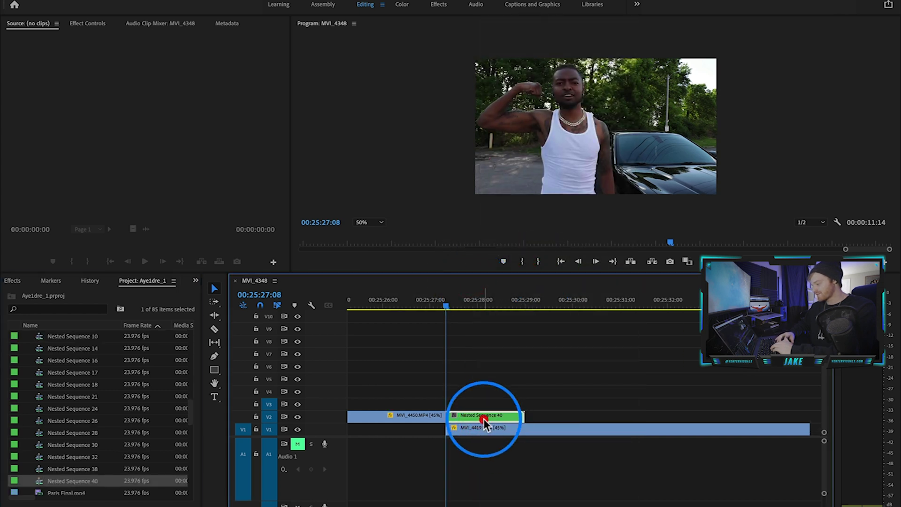
right_click(490, 416)
click(575, 128)
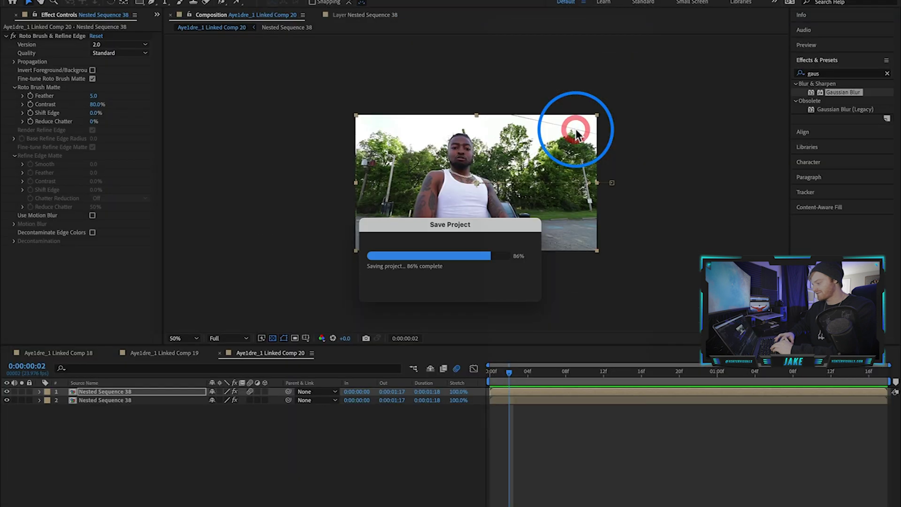
Step: Duplicate the Nested Sequence 40 layer and Roto Brush the man and his raised arm on the top copy
drag(603, 372, 472, 375)
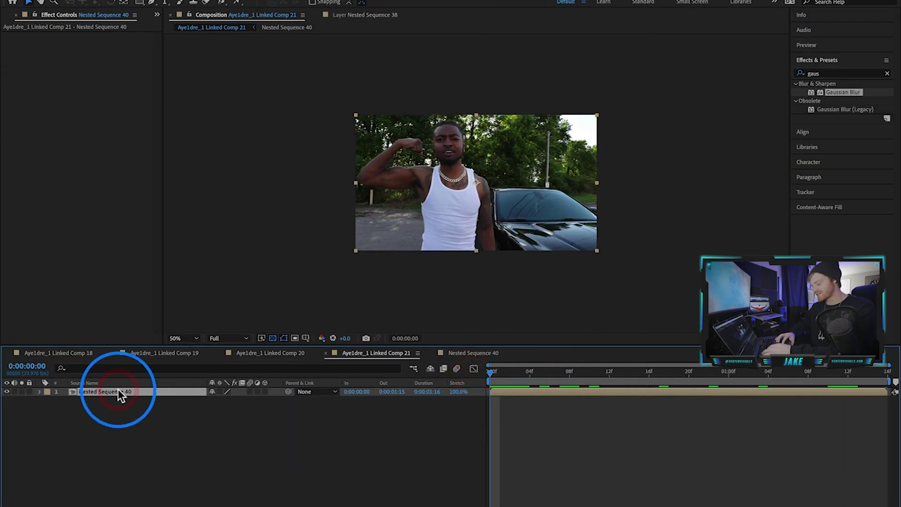
key(ctrl+d)
click(446, 183)
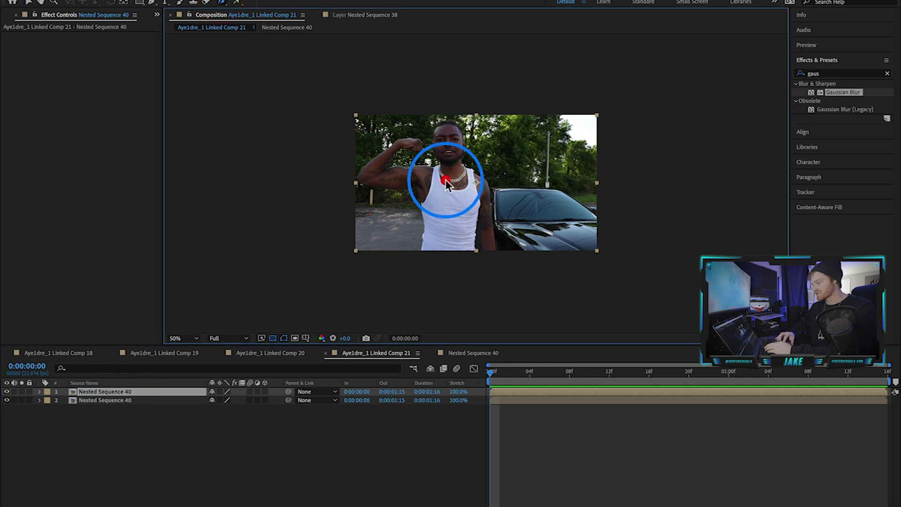
mouse_move(442, 235)
mouse_down()
mouse_move(430, 104)
mouse_move(418, 241)
mouse_up()
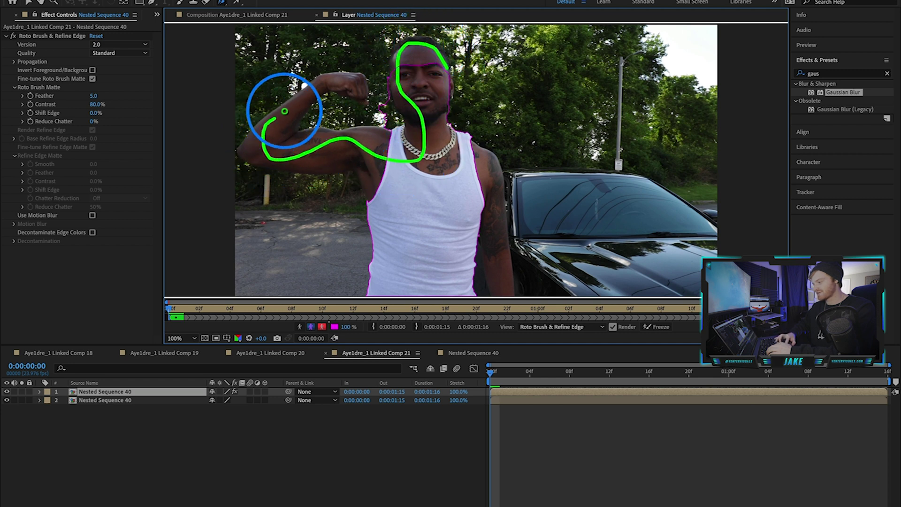
drag(278, 115, 280, 114)
key(space)
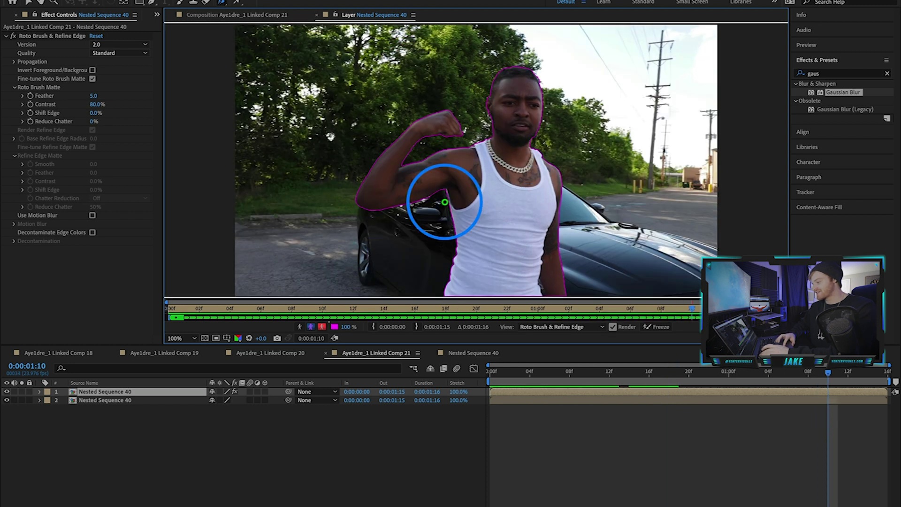
Step: Remove the car mirror near the arm from the matte, then return to the composition
key(Page_Up)
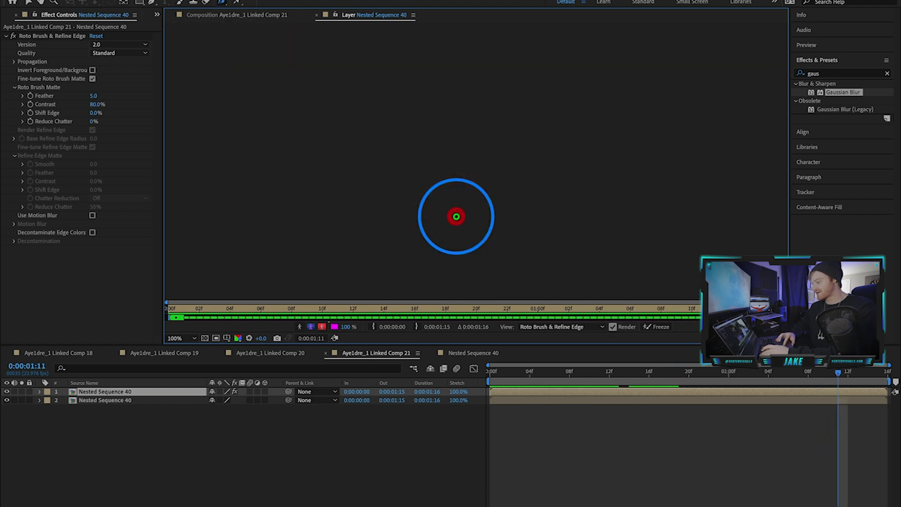
drag(446, 197, 447, 217)
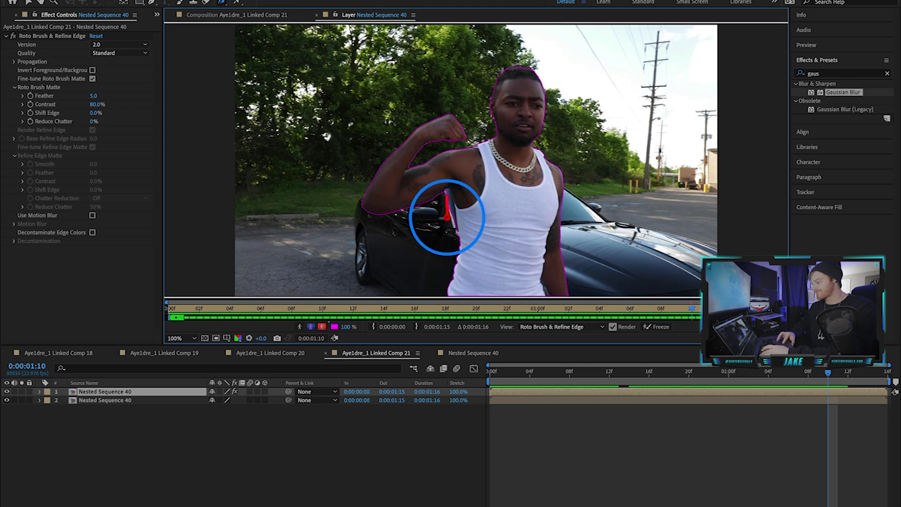
key(Page_Down)
key(Page_Down)
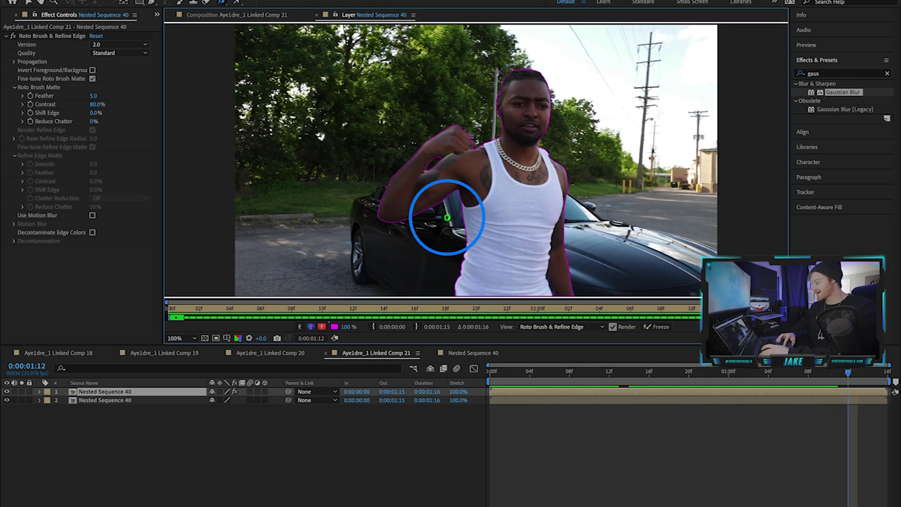
key(Home)
click(236, 13)
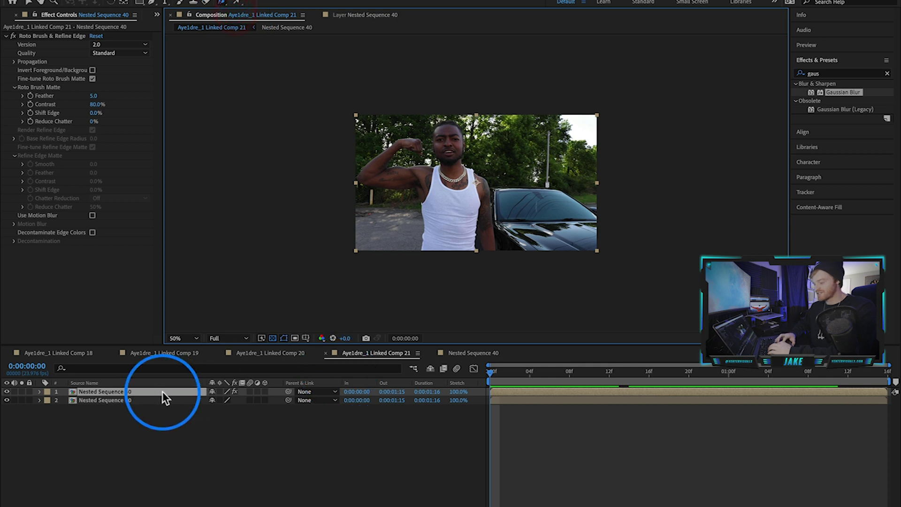
Step: Check the rotoscoped cutout over transparency by temporarily hiding the bottom layer
click(7, 400)
key(space)
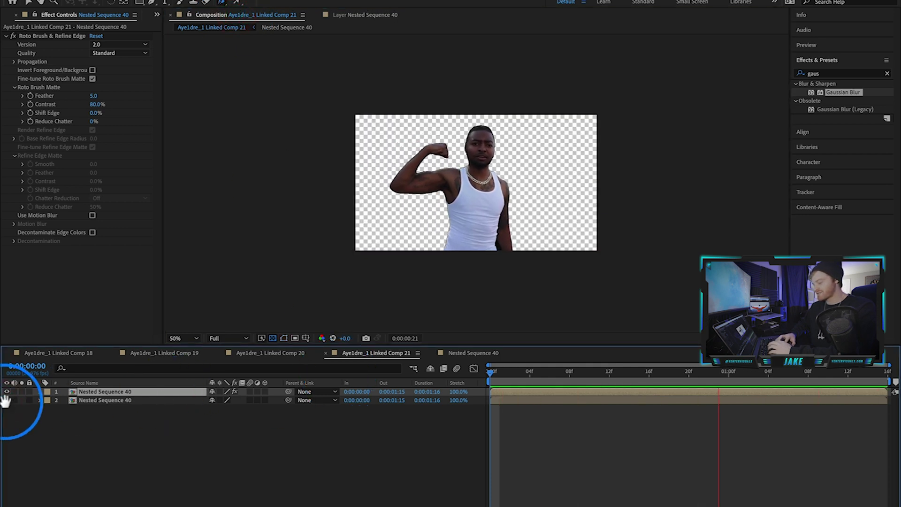
key(space)
click(7, 400)
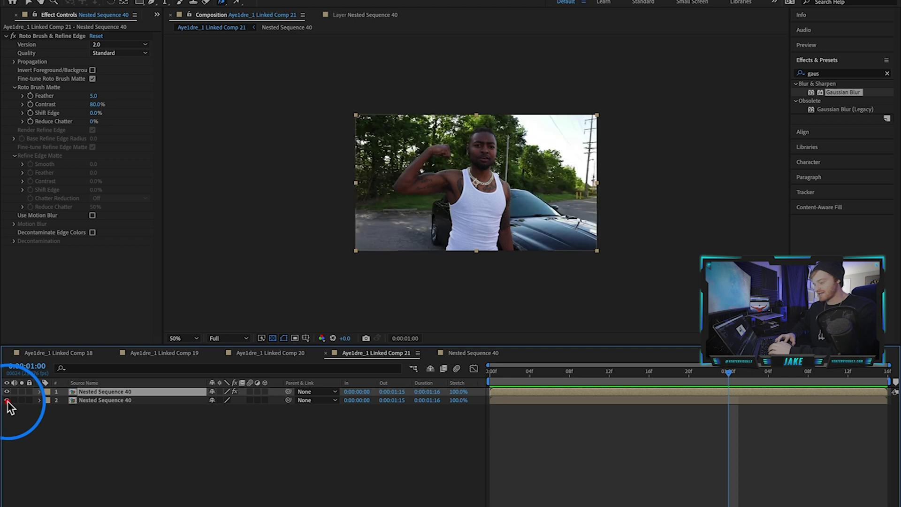
click(123, 400)
click(490, 370)
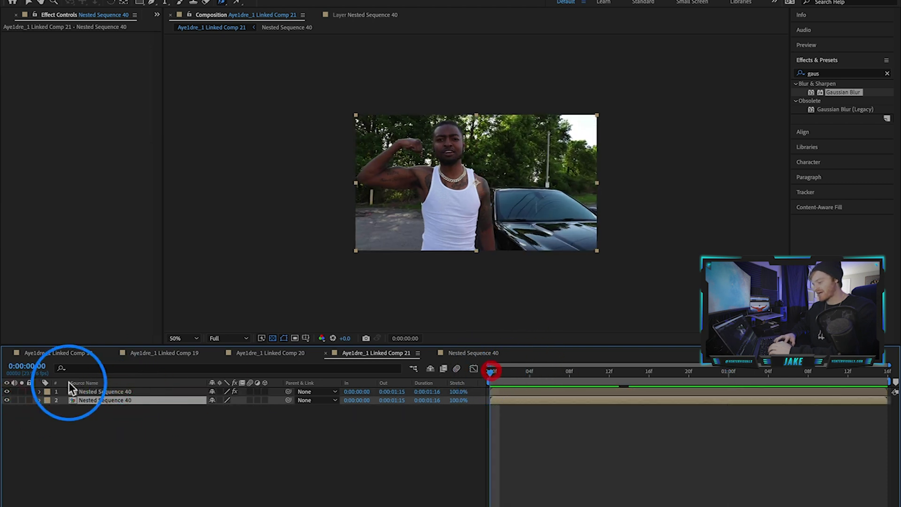
click(6, 393)
click(115, 399)
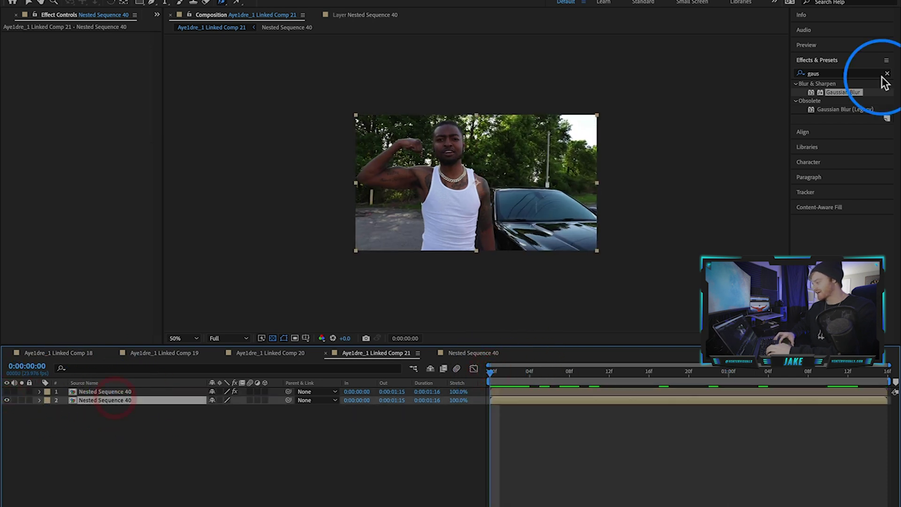
Step: Apply Offset to the bottom Nested Sequence 40 layer, with the vertical shift reaching 8108 at the clip's end
click(890, 74)
text(off)
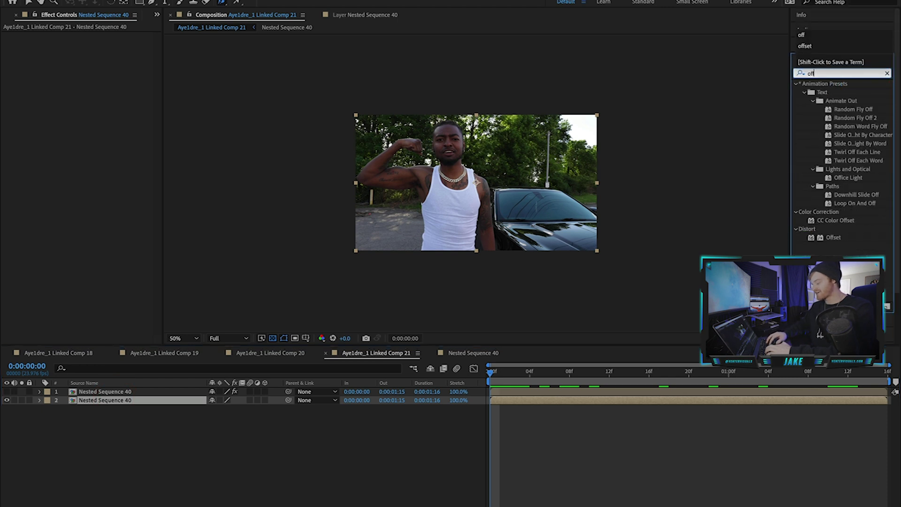
drag(837, 237, 506, 401)
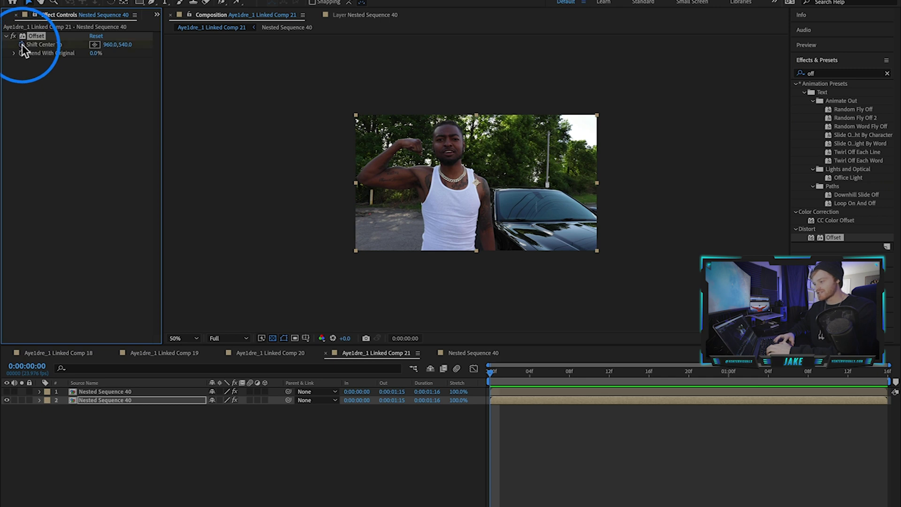
drag(618, 370, 880, 374)
drag(123, 44, 500, 43)
drag(131, 46, 719, 35)
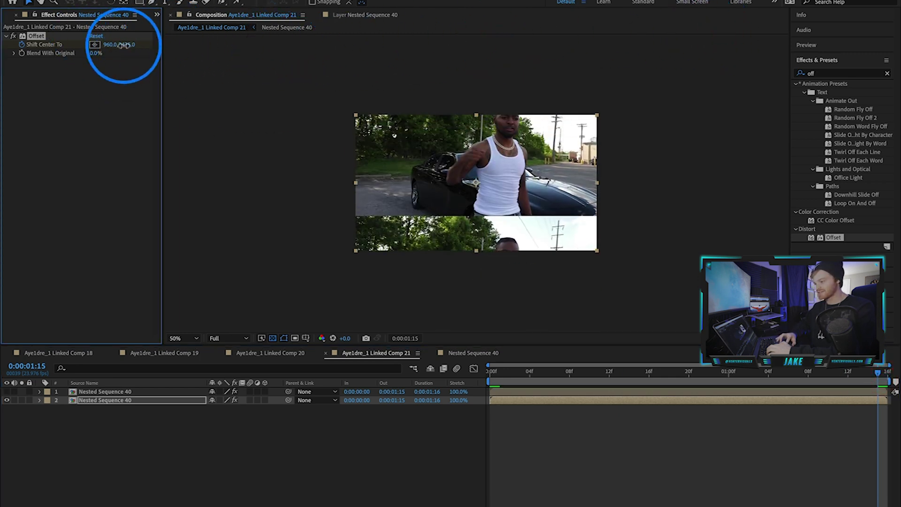
drag(124, 51, 885, 40)
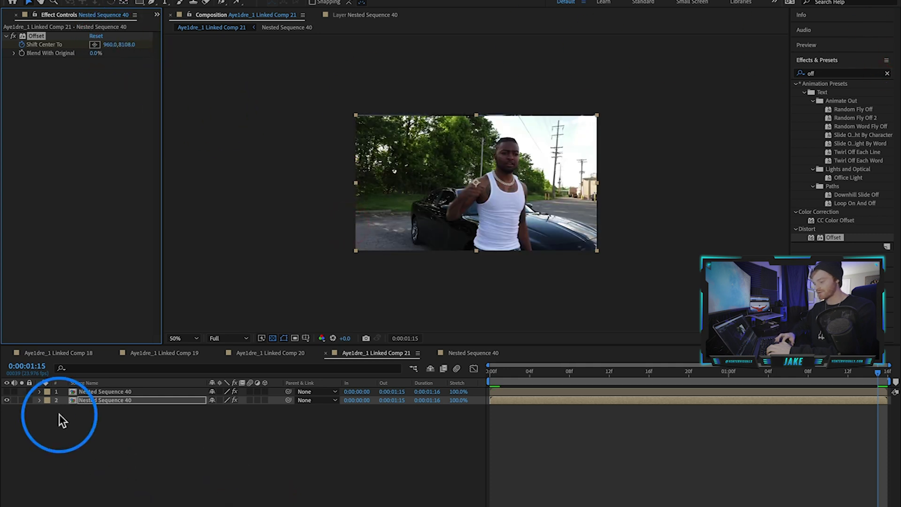
Step: Preview the scrolling background and expand the bottom layer to show its Offset keyframes
click(408, 383)
key(space)
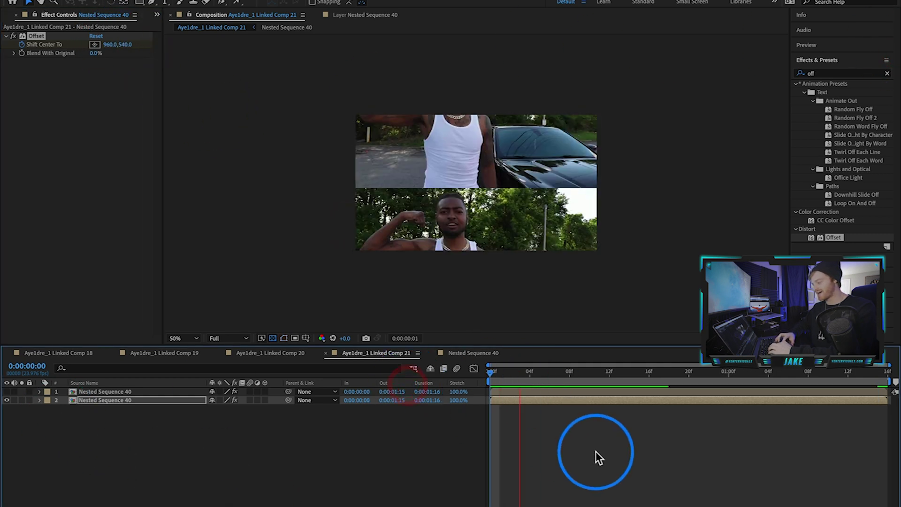
click(179, 398)
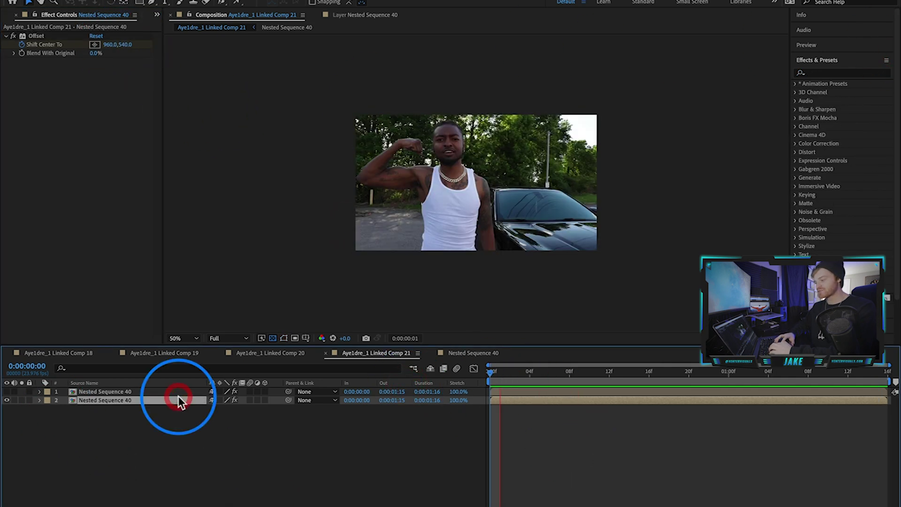
click(40, 400)
click(49, 408)
click(57, 418)
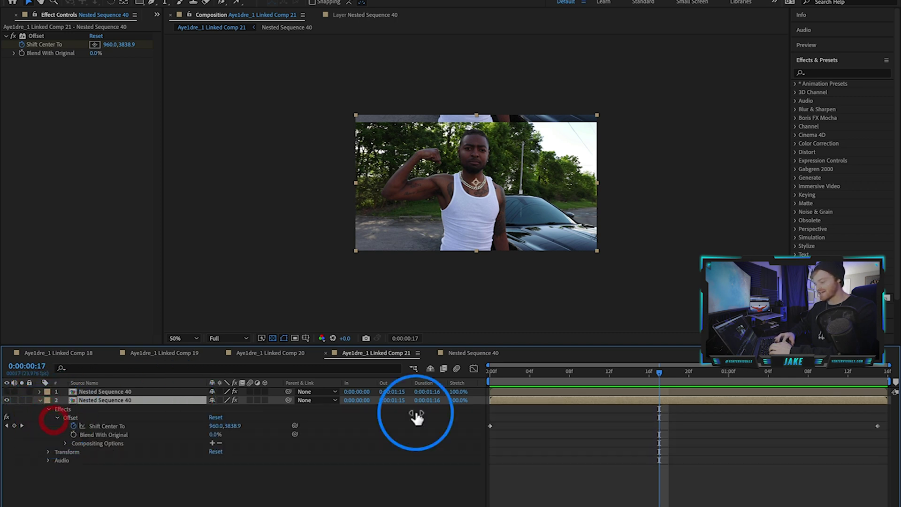
Step: Apply Easy Ease to the Shift Center To keyframes
click(491, 425)
right_click(490, 425)
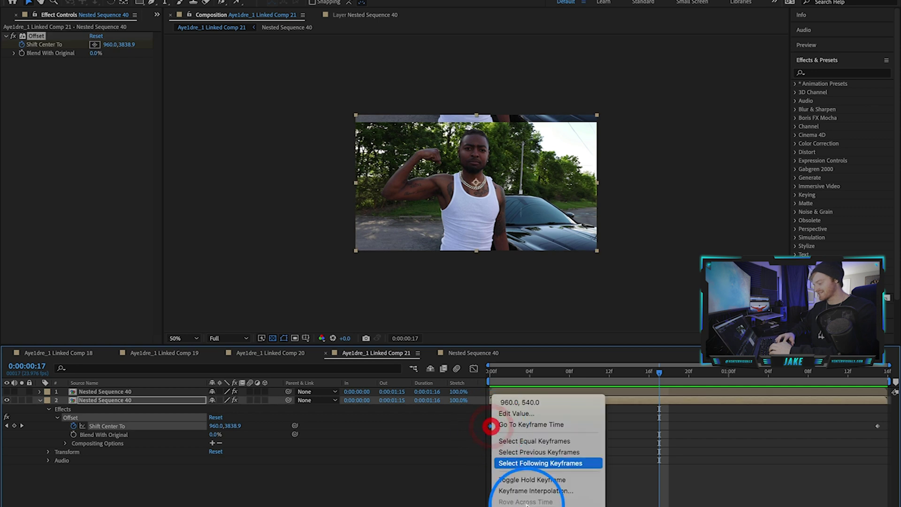
mouse_move(526, 505)
click(631, 478)
Step: Lengthen the first keyframe's influence in the speed graph for a slower start, and preview
drag(526, 371, 479, 378)
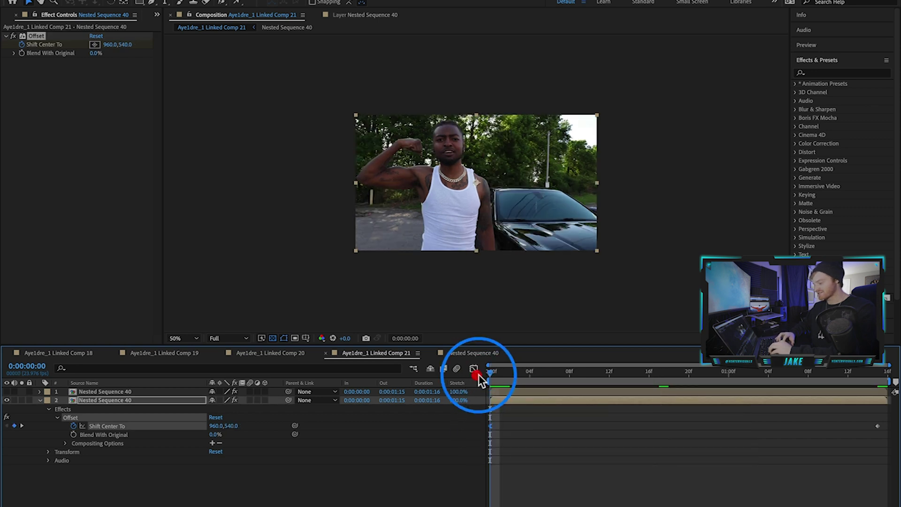
click(471, 368)
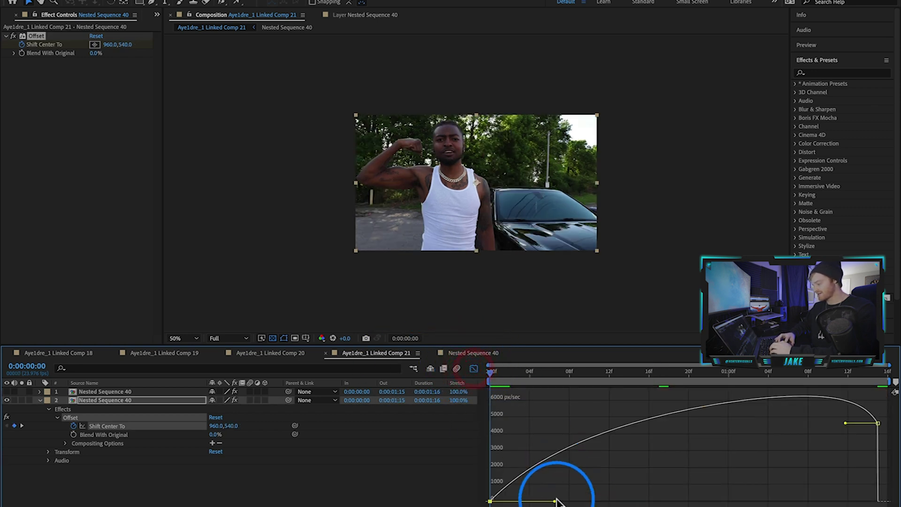
drag(571, 502, 618, 501)
click(473, 369)
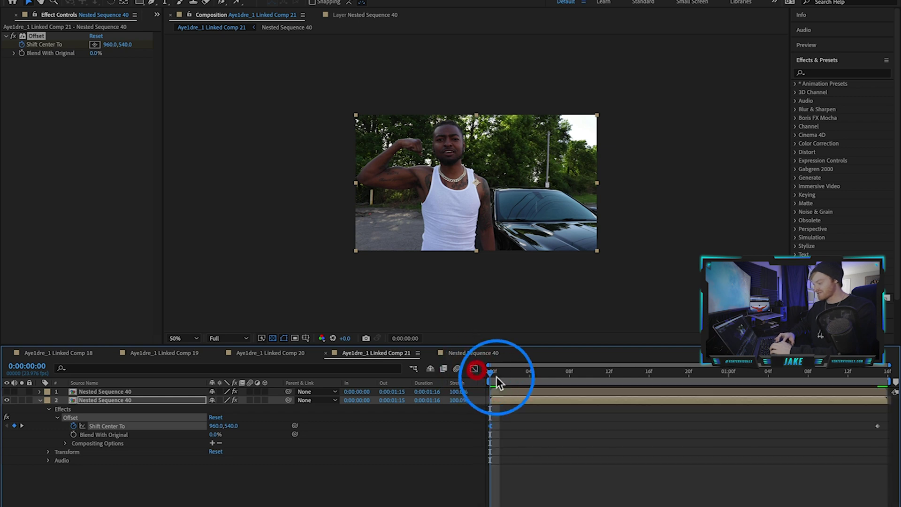
key(space)
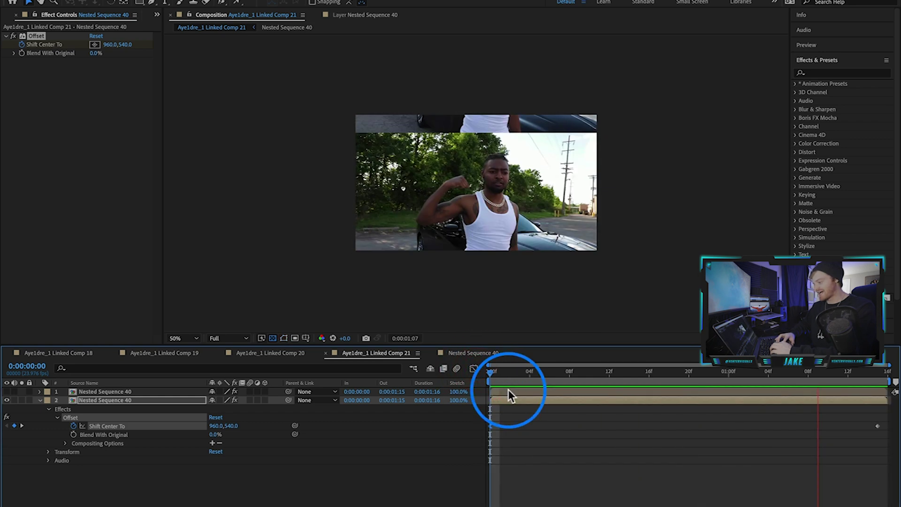
key(space)
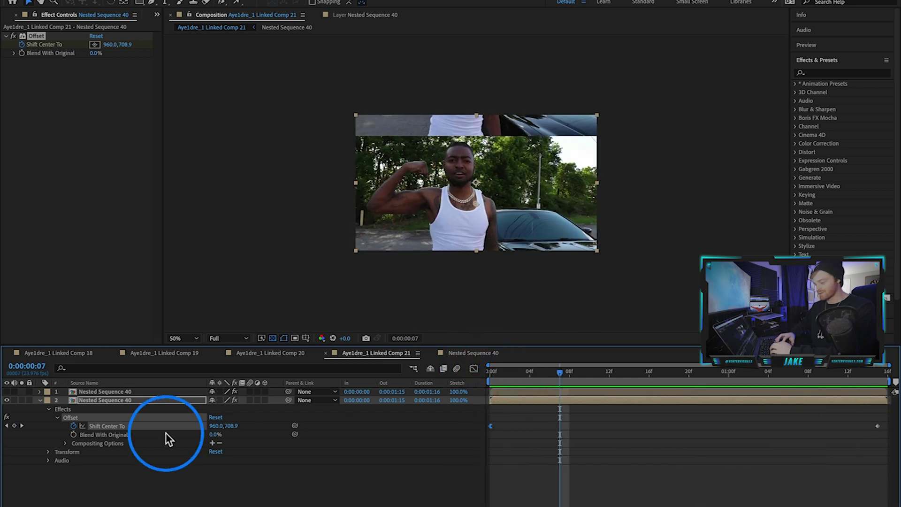
Step: Apply Gaussian Blur to the background layer with Blur Dimensions set to Vertical
click(40, 400)
click(850, 73)
text(gau)
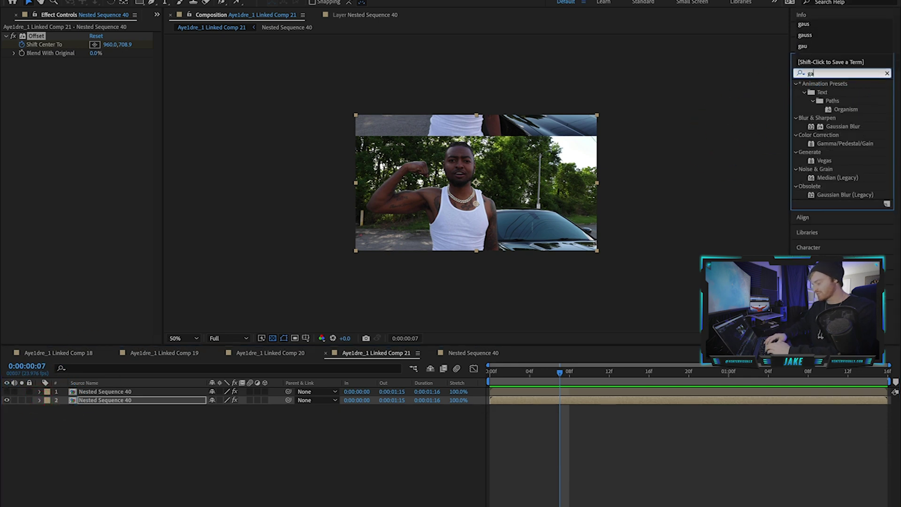
click(847, 93)
drag(851, 96, 133, 404)
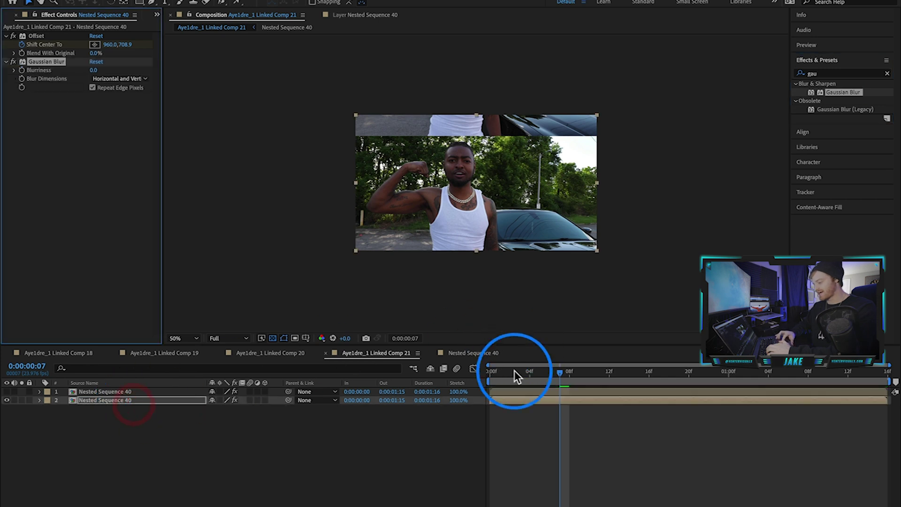
drag(515, 372, 490, 371)
click(39, 400)
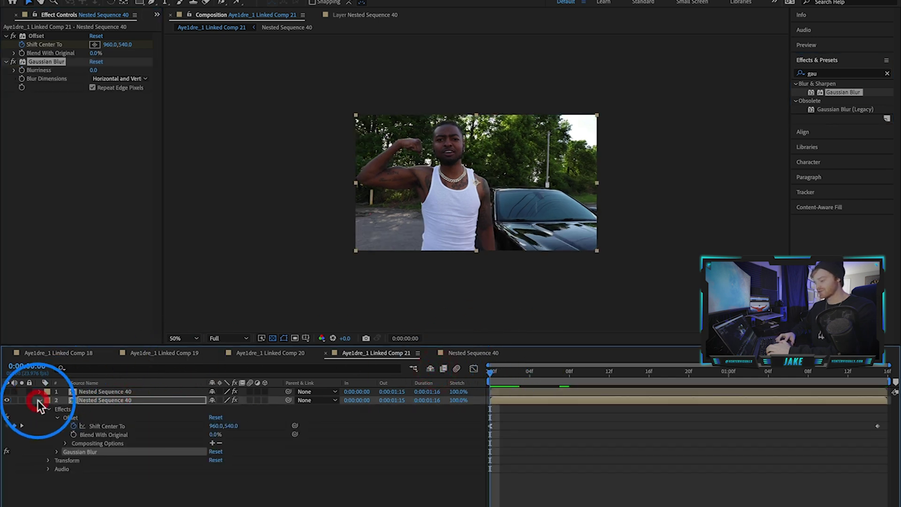
click(143, 69)
click(141, 76)
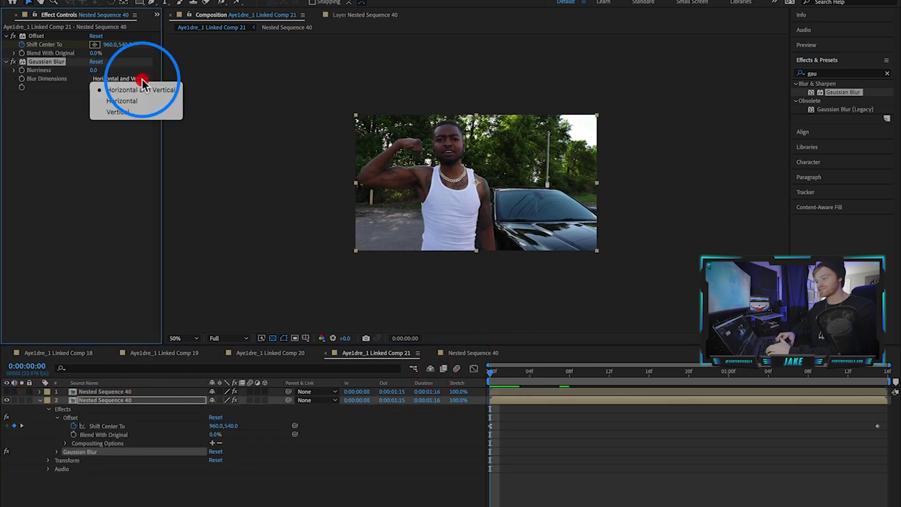
click(135, 112)
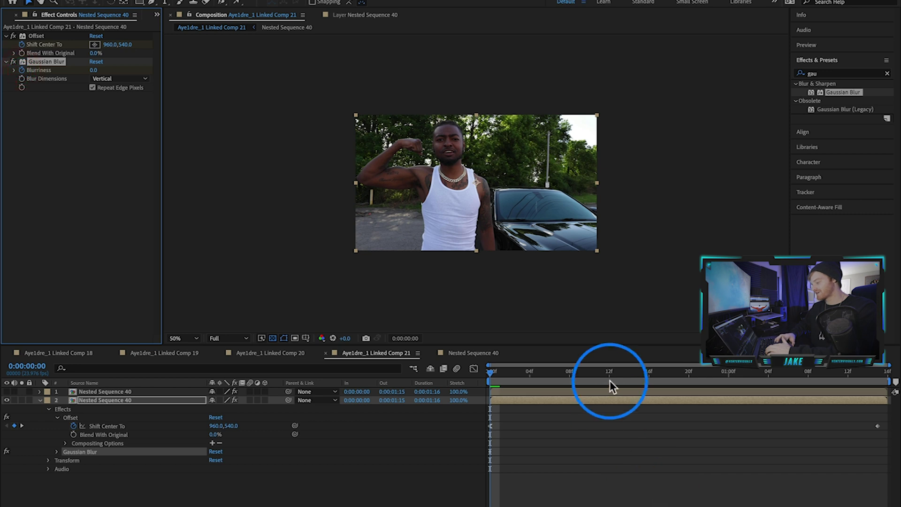
Step: Raise Blurriness to 301.4 at the clip's last frame
drag(607, 381, 878, 388)
drag(93, 70, 753, 73)
drag(584, 66, 714, 66)
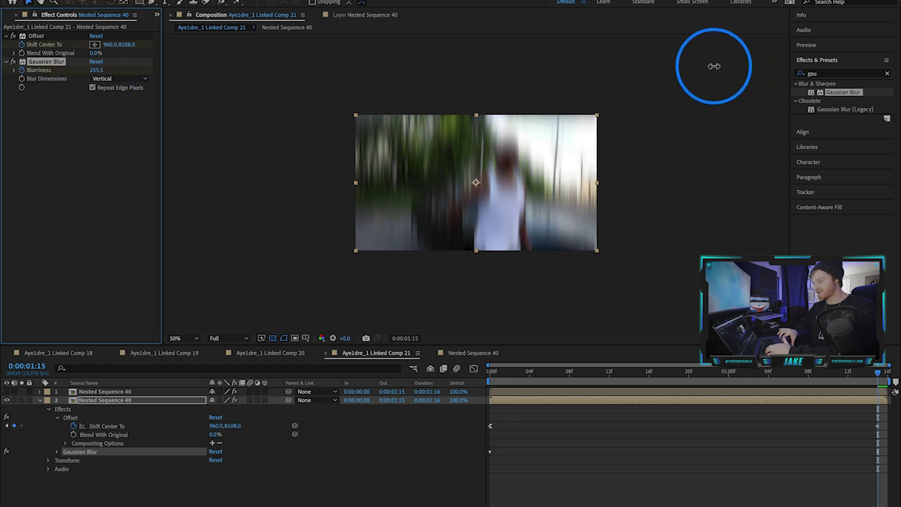
drag(265, 52, 282, 52)
click(84, 452)
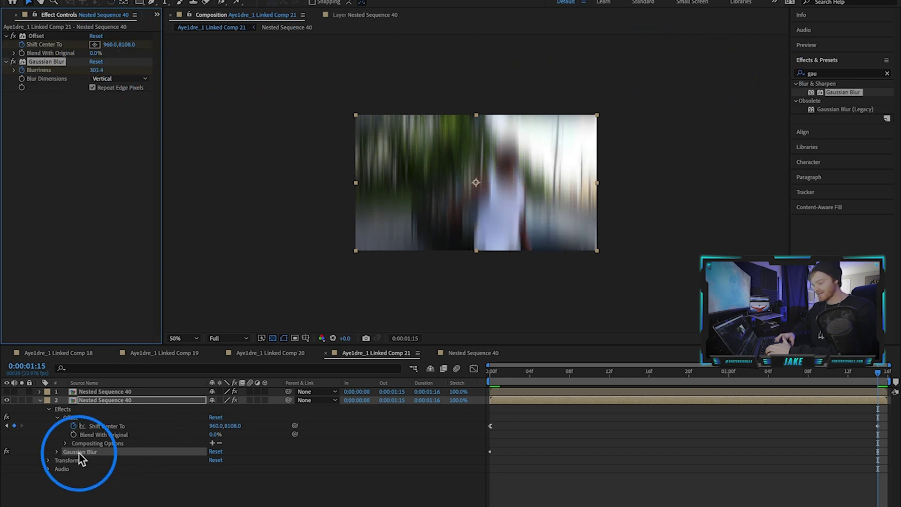
click(57, 452)
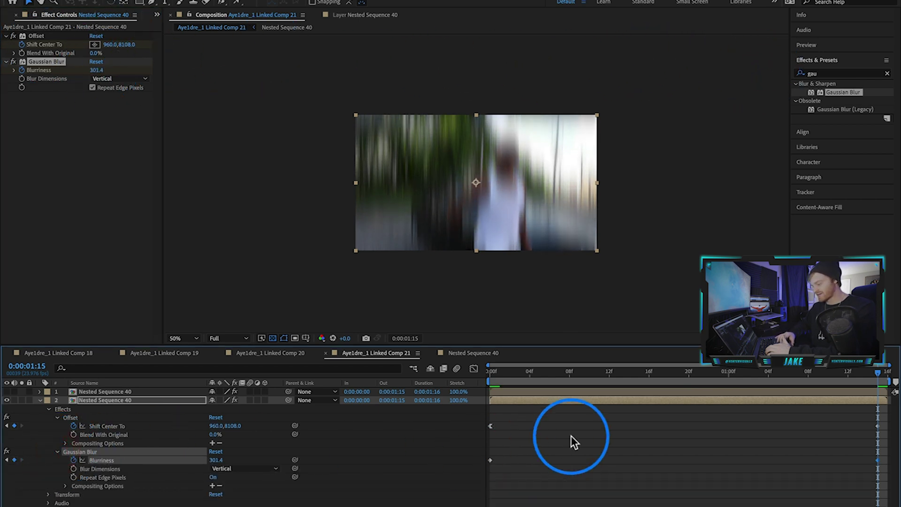
click(506, 373)
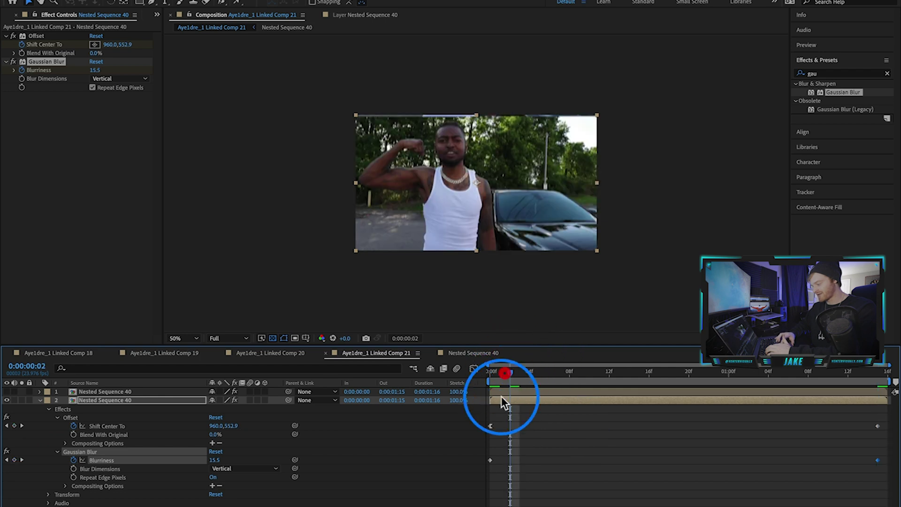
Step: Ease out the starting scroll and blur keyframes with longer influence, and nudge the last scroll keyframe later
right_click(491, 465)
mouse_move(563, 503)
click(660, 480)
click(474, 368)
drag(555, 501, 593, 501)
click(474, 369)
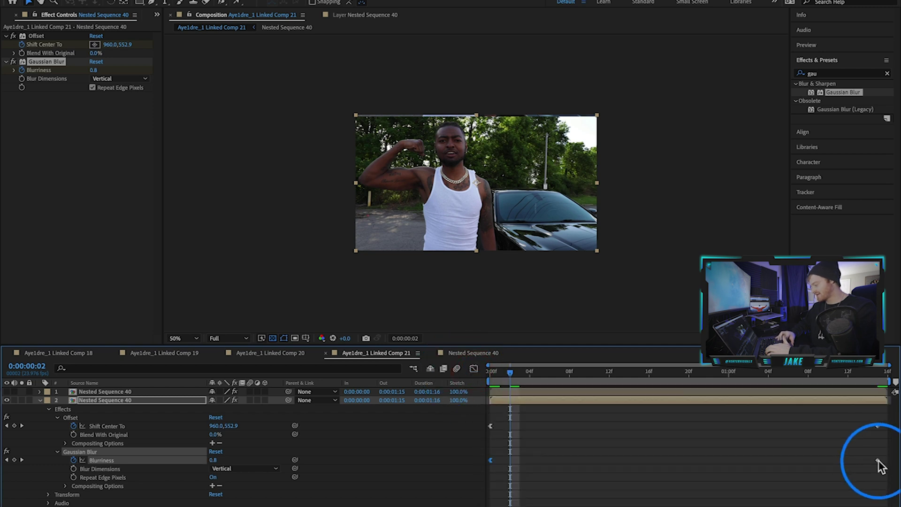
drag(878, 426, 887, 426)
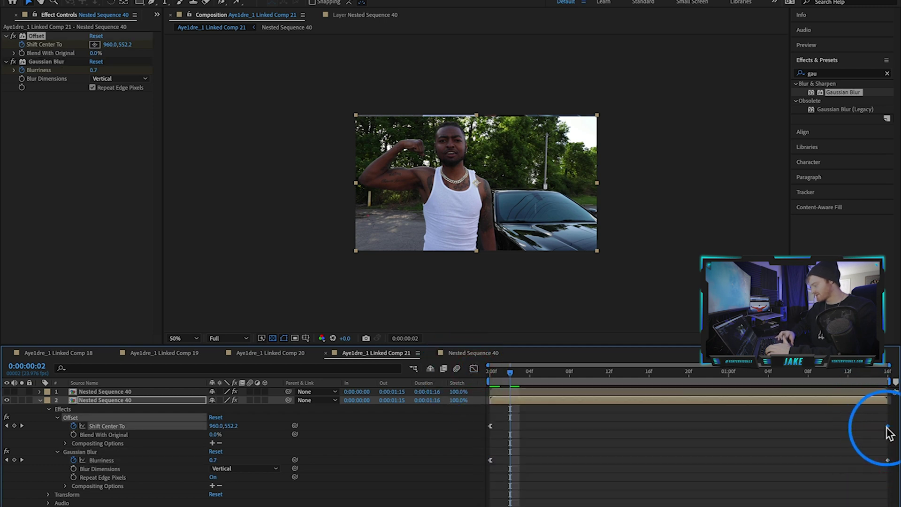
Step: Turn the subject layer back on and preview the transition, stopping at 0:00:01:07
key(Home)
key(space)
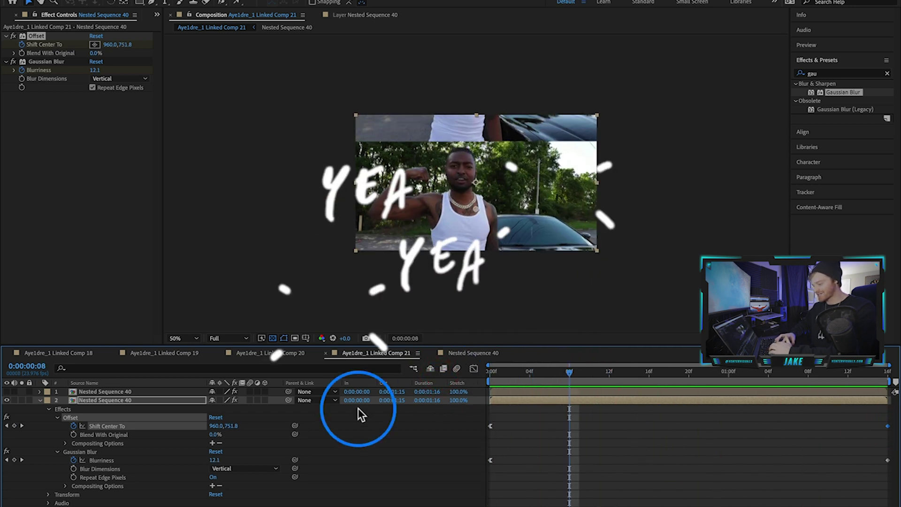
click(40, 401)
click(7, 391)
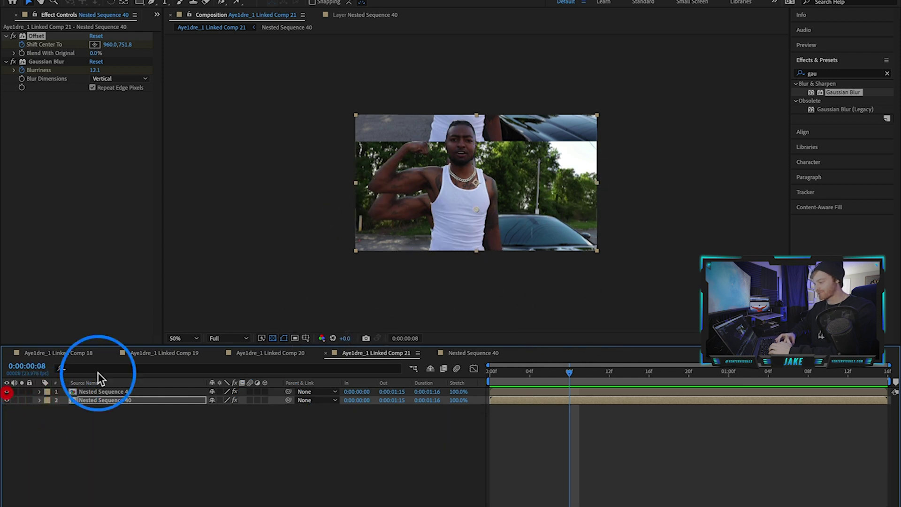
click(393, 372)
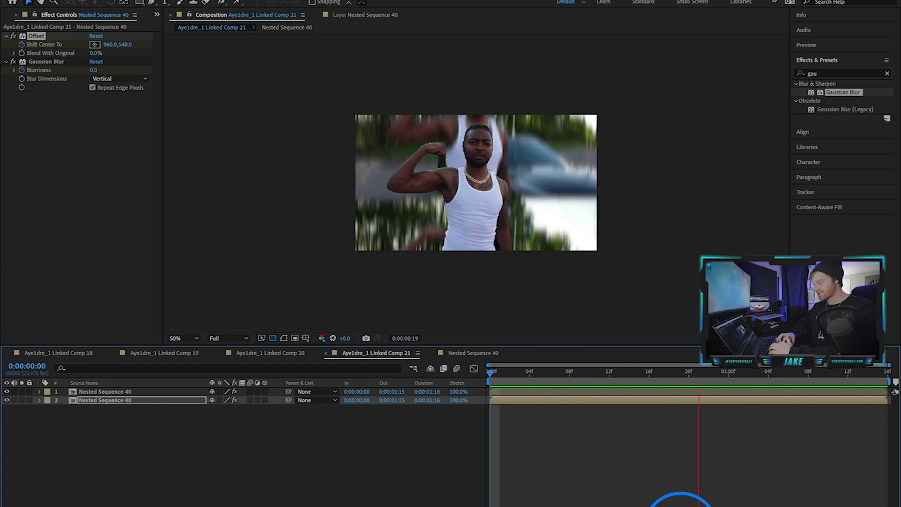
key(space)
drag(824, 377, 798, 376)
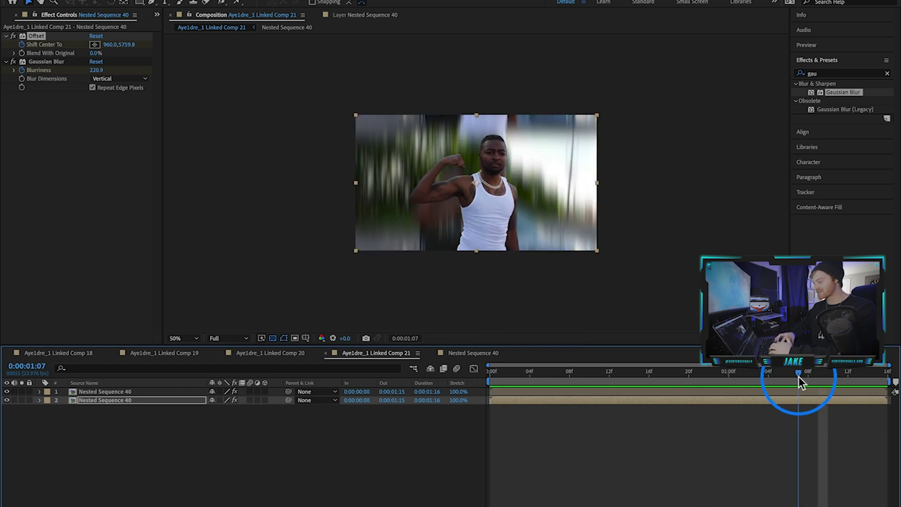
Step: Keyframe the subject from 0:00:01:07 to 0:00:01:15, scaling to 23% and moving to 1513,982
click(40, 392)
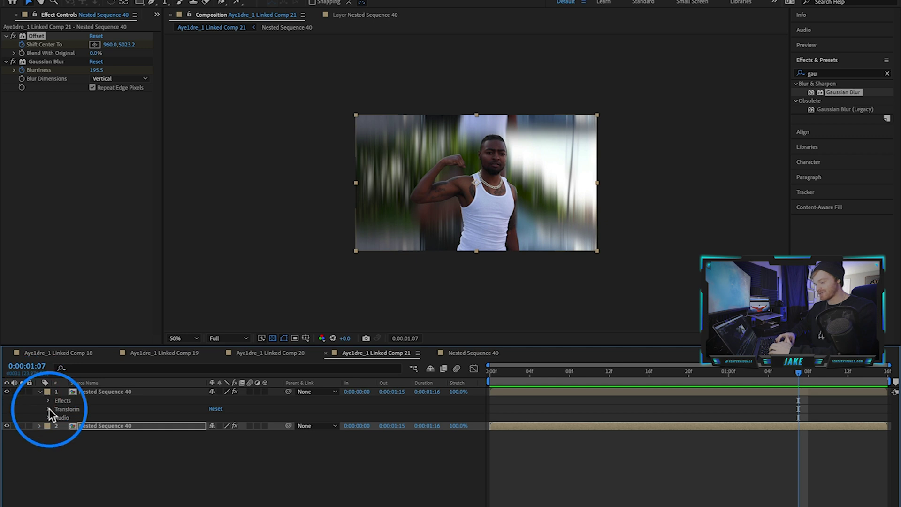
click(49, 408)
click(65, 426)
click(65, 434)
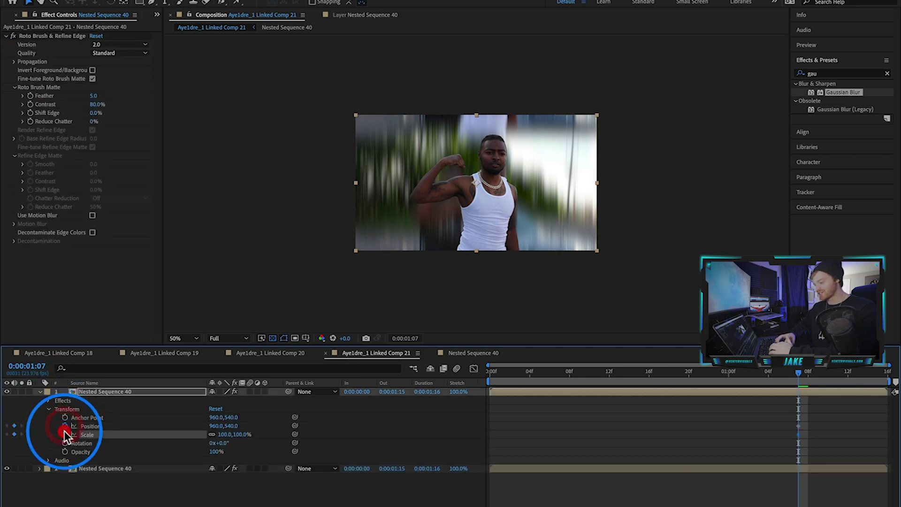
drag(797, 372, 885, 375)
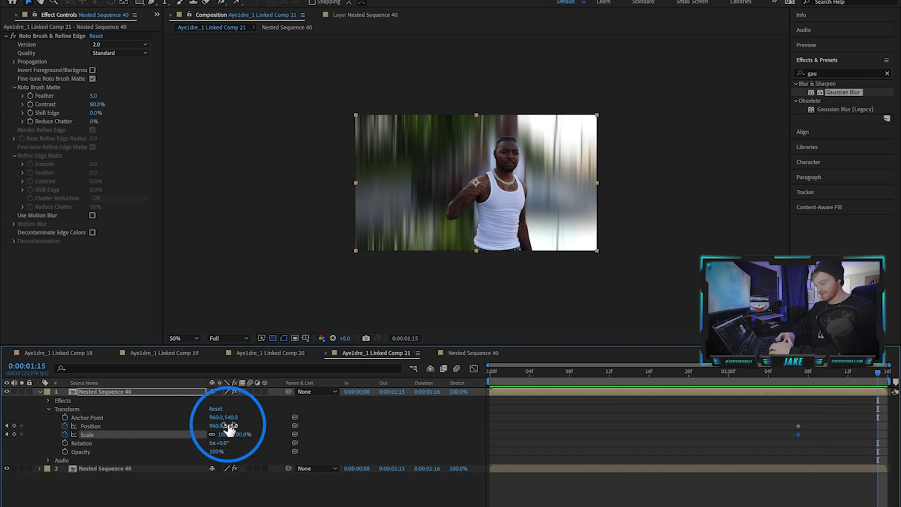
drag(224, 434, 466, 389)
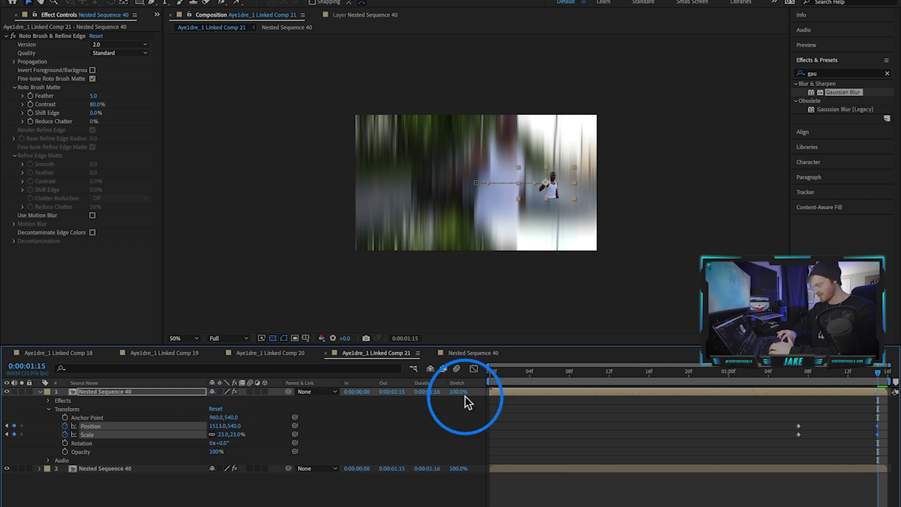
drag(232, 425, 467, 417)
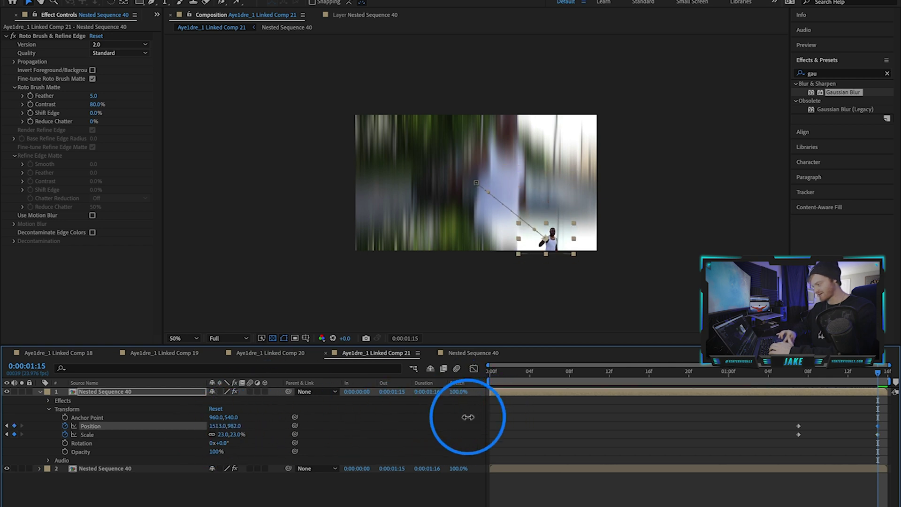
drag(819, 374, 800, 382)
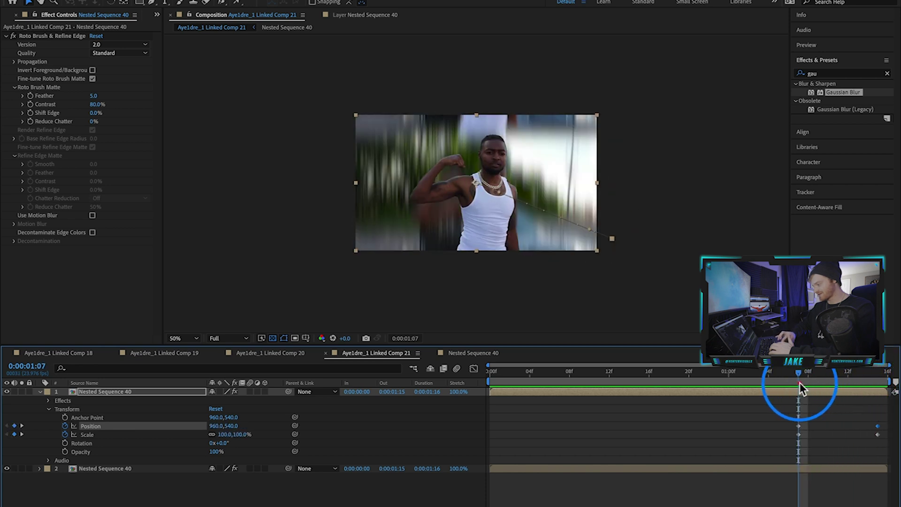
Step: Enable motion blur on the subject layer and apply Easy Ease Out to its starting Position and Scale keyframes
click(251, 392)
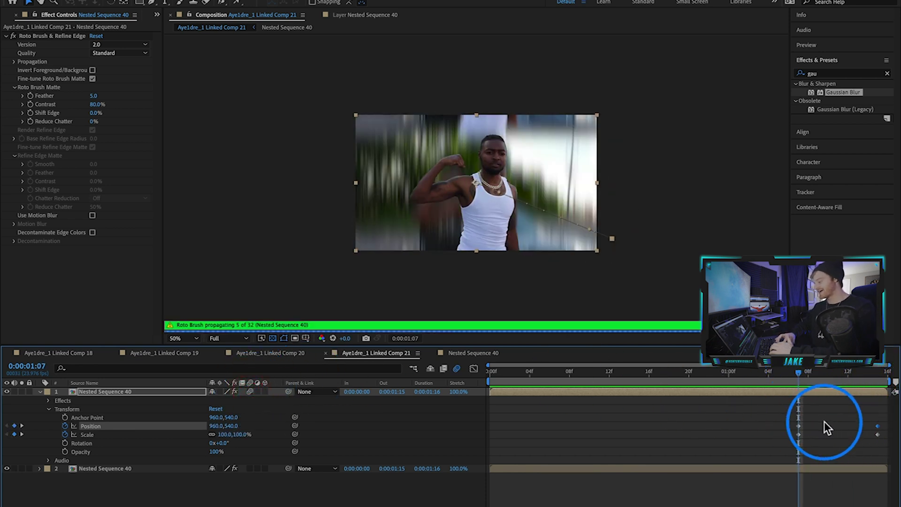
drag(829, 418, 769, 448)
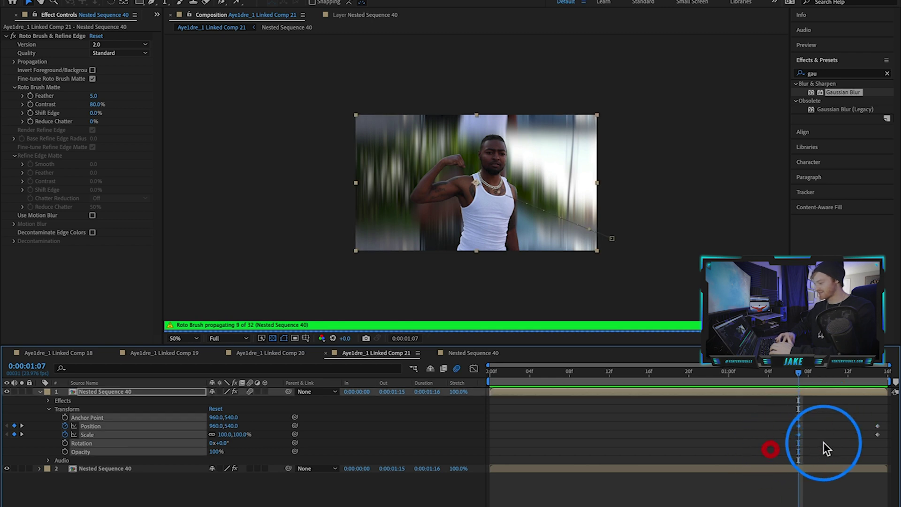
right_click(801, 434)
click(763, 505)
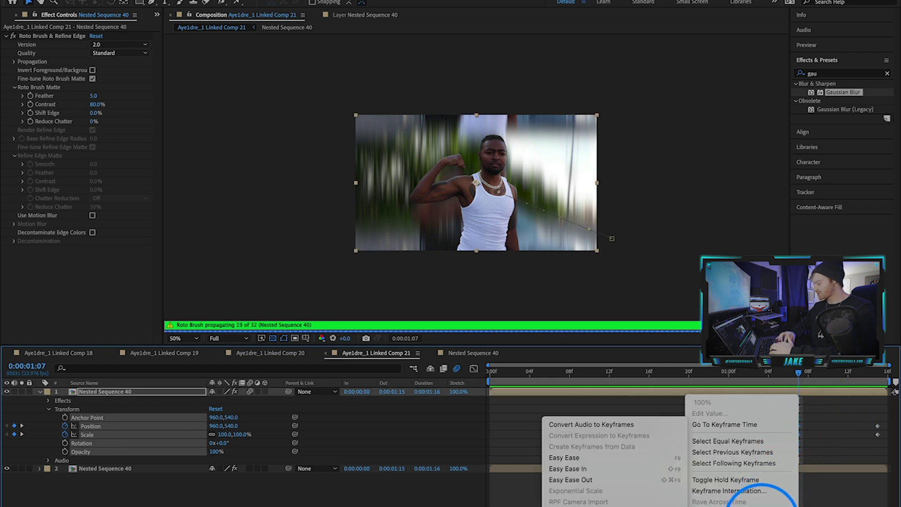
click(624, 479)
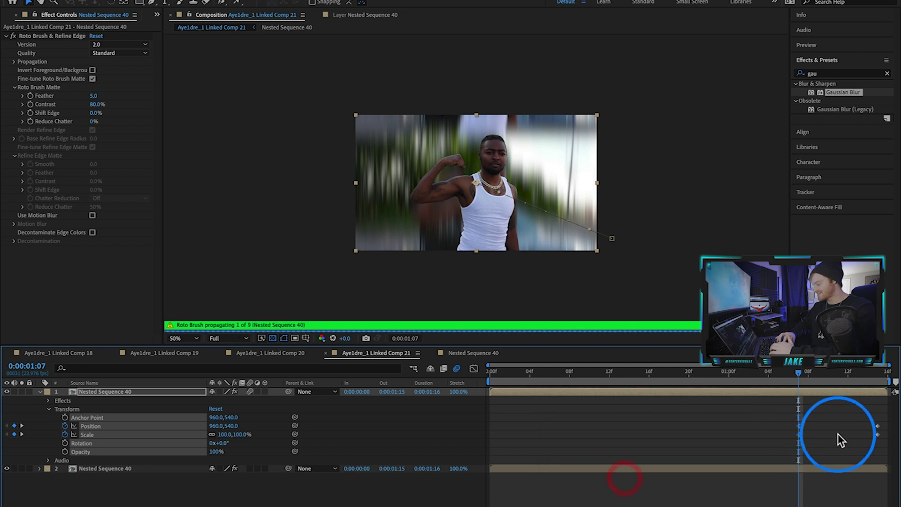
drag(802, 371, 863, 374)
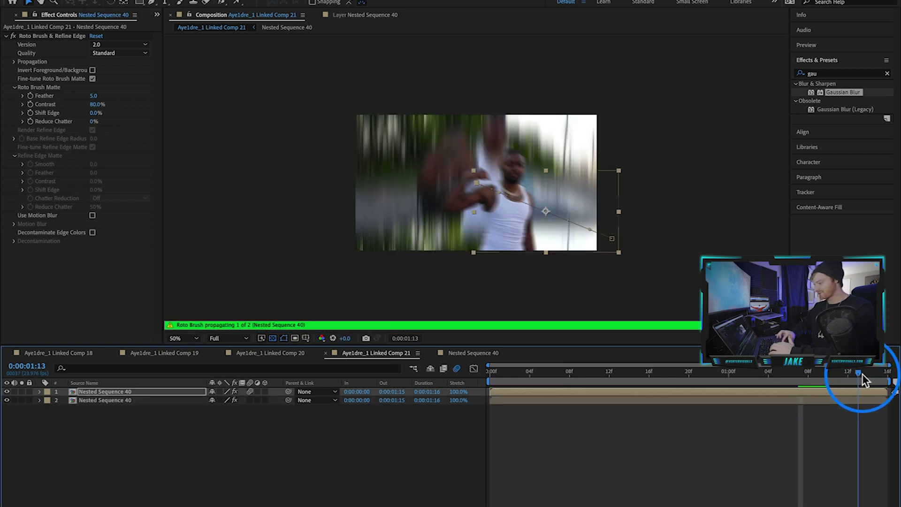
mouse_move(883, 380)
mouse_down()
mouse_move(869, 371)
mouse_move(815, 380)
mouse_move(839, 386)
mouse_up()
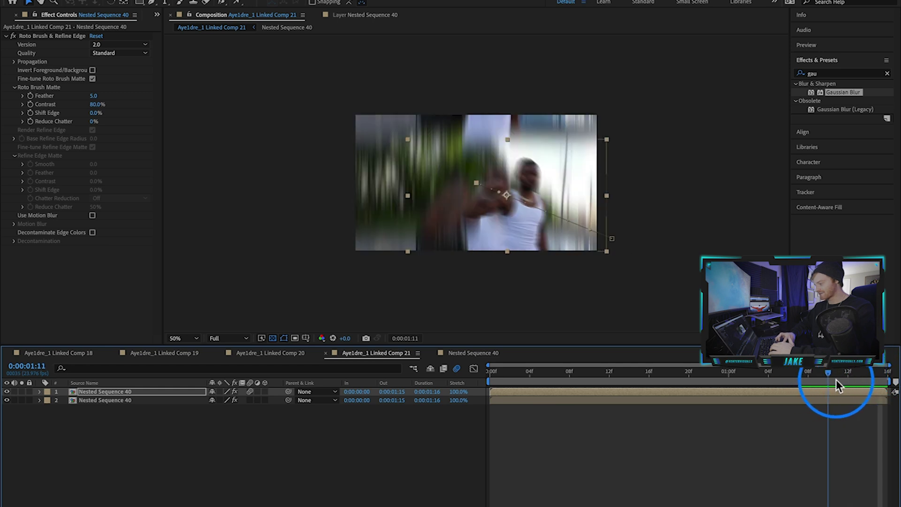